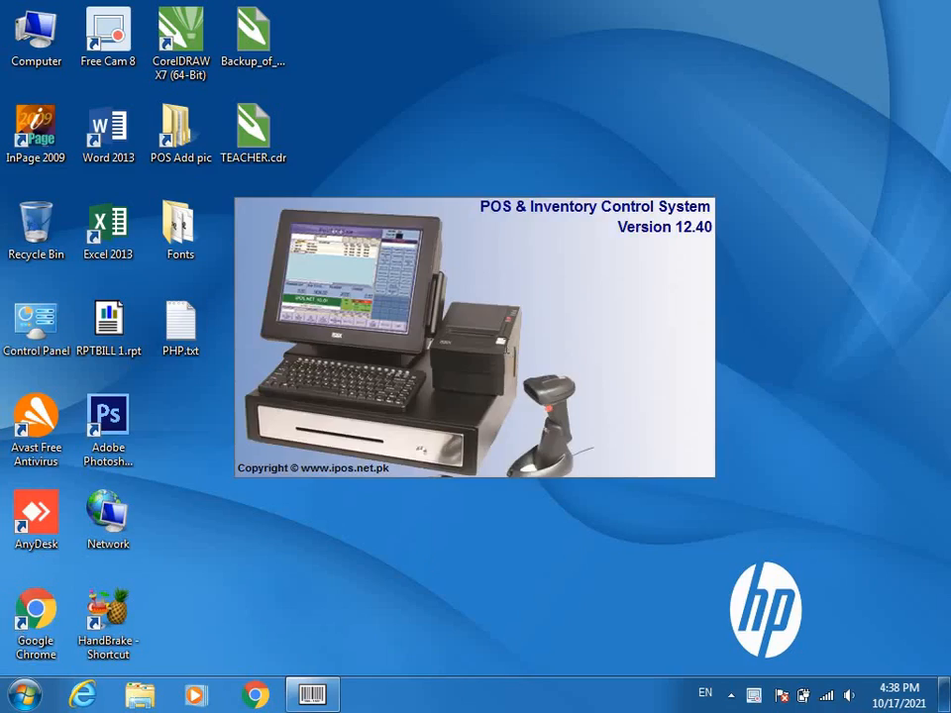
- Log in to iPOS.NET with the administrator user ID and password
type("A")
key("Return")
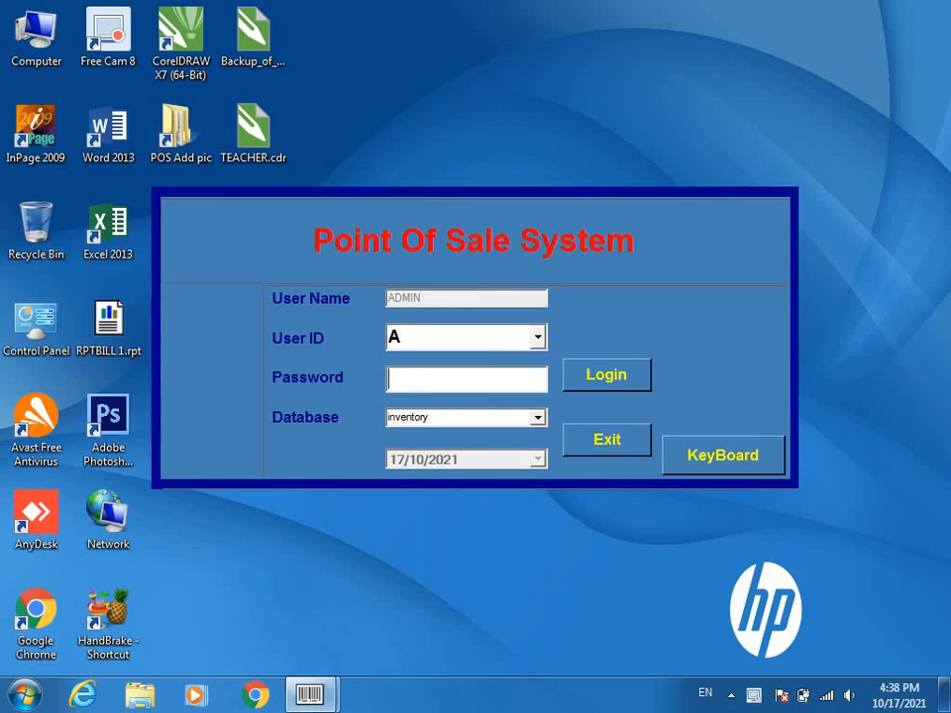
type("***")
key("Return")
key("Return")
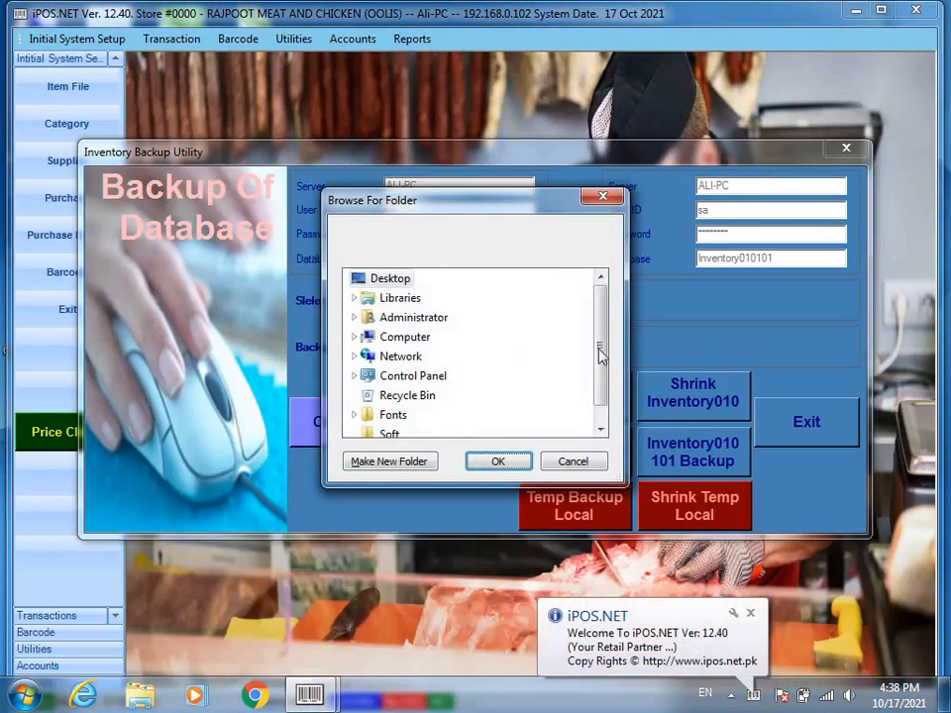
- Dismiss the backup folder picker and backup utility, then maximize the main store window
left_click(571, 461)
left_click(819, 426)
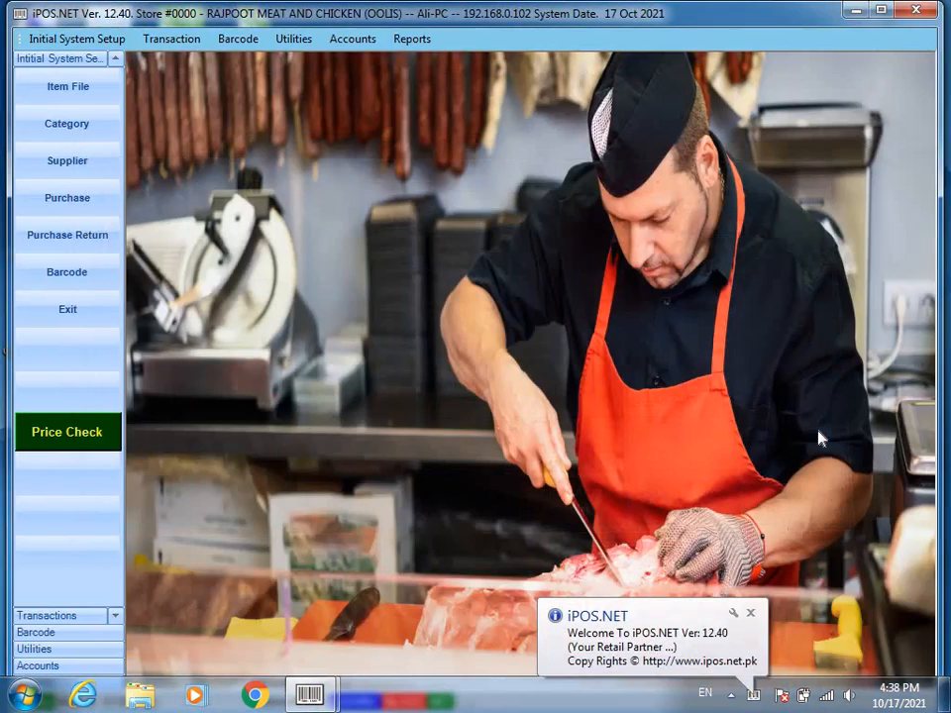
double_click(661, 12)
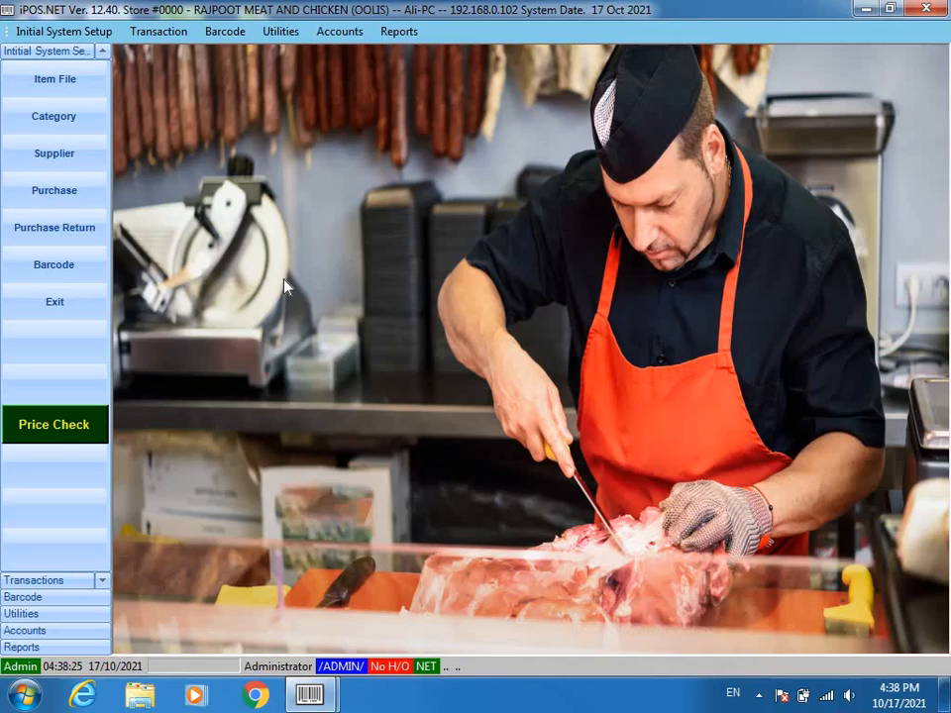
left_click(53, 119)
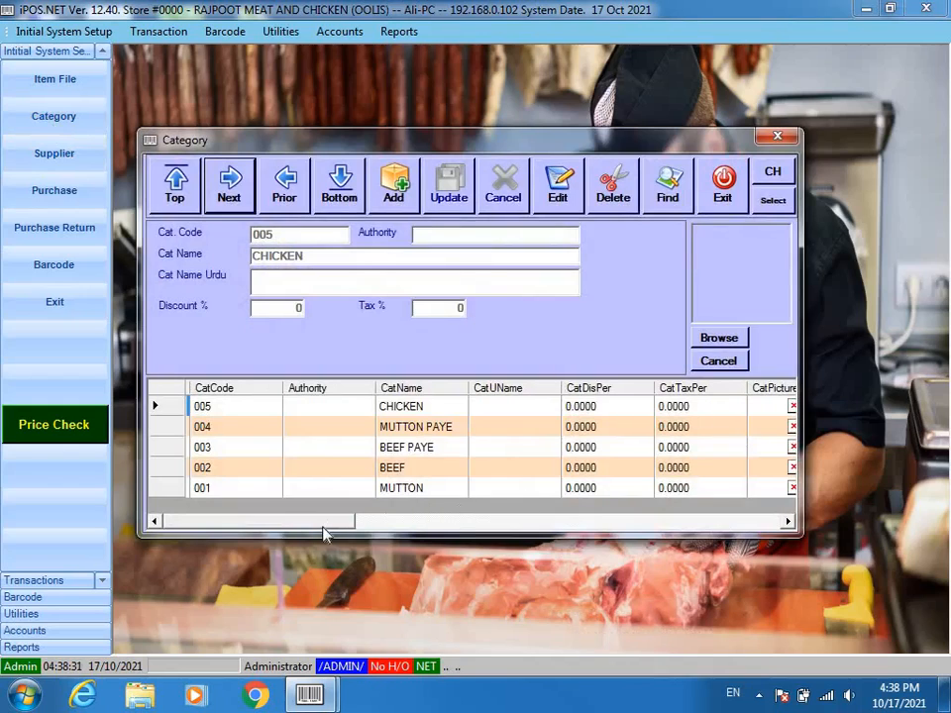
left_click_drag(320, 525, 237, 521)
left_click(418, 489)
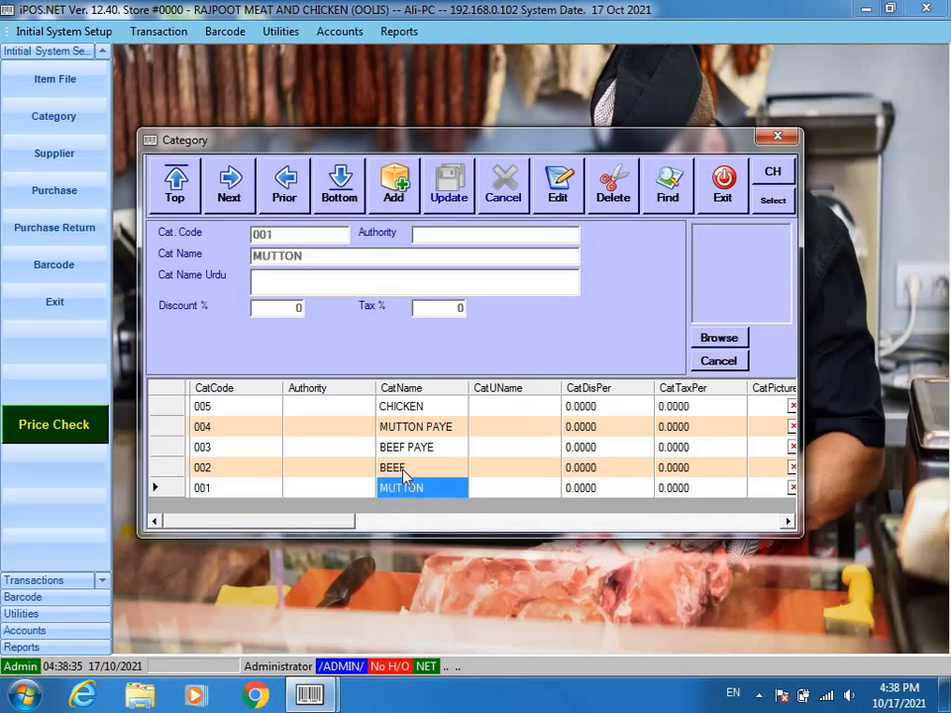
left_click(404, 469)
left_click(402, 447)
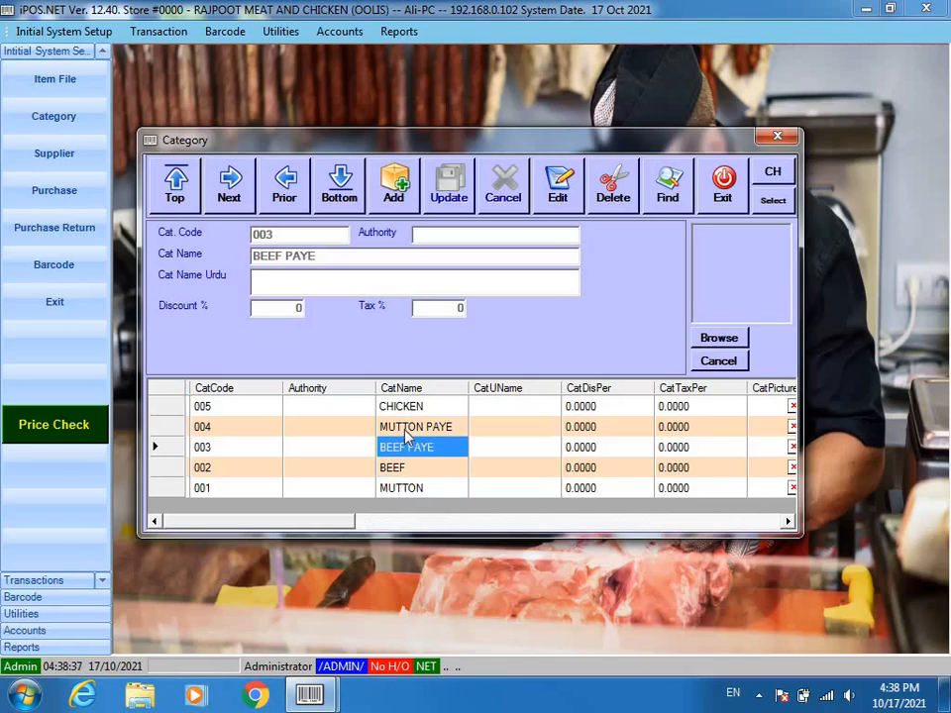
left_click(406, 429)
left_click(409, 409)
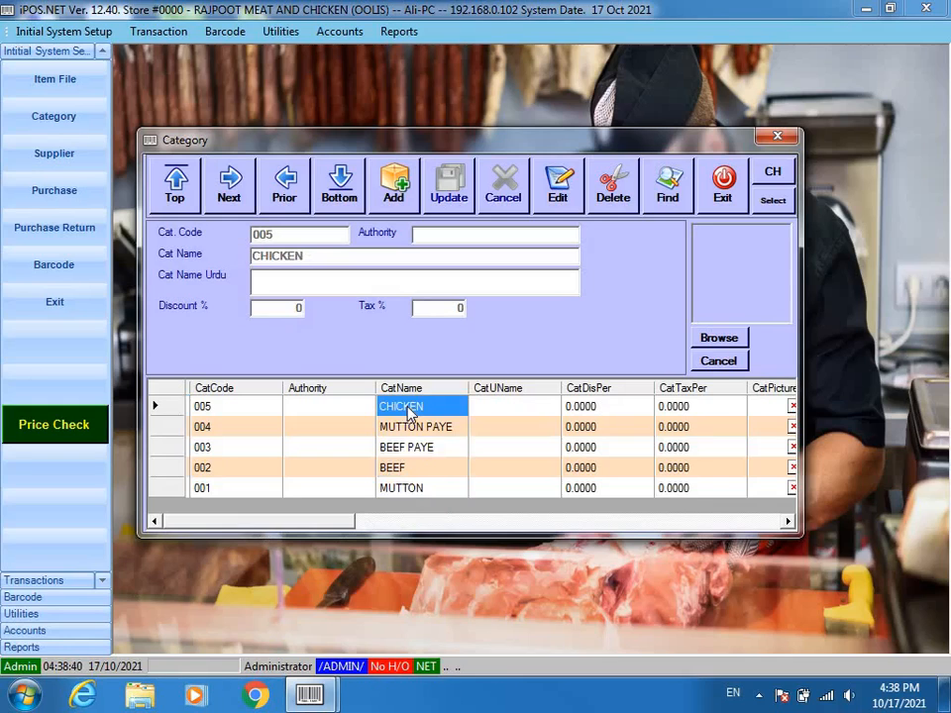
left_click(723, 182)
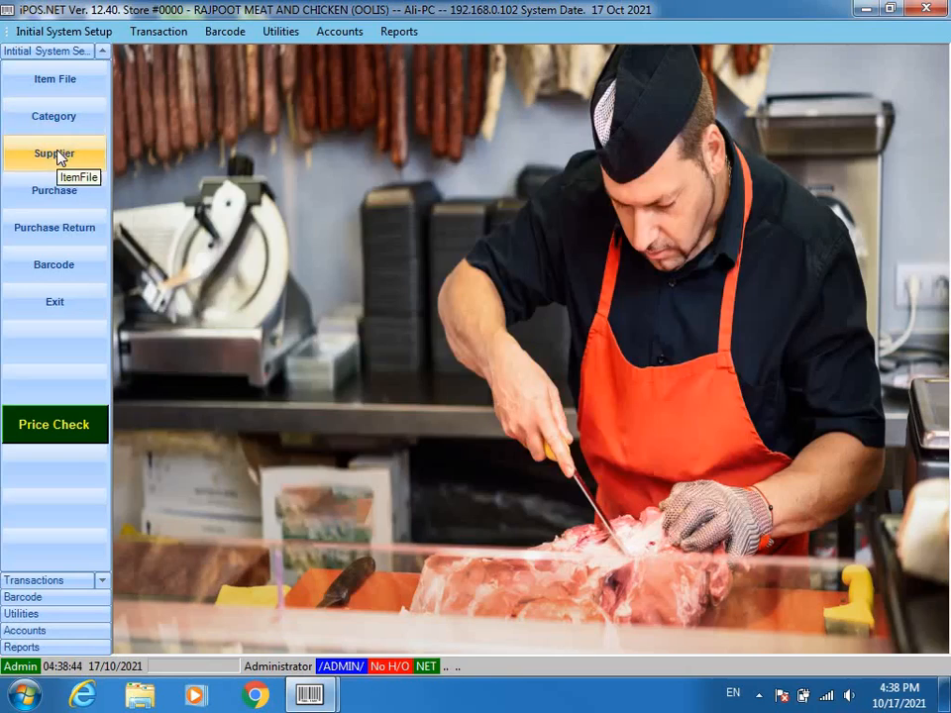
- Check the RAJPOOT TRADERS supplier record, then bring up the Item File listing
left_click(56, 153)
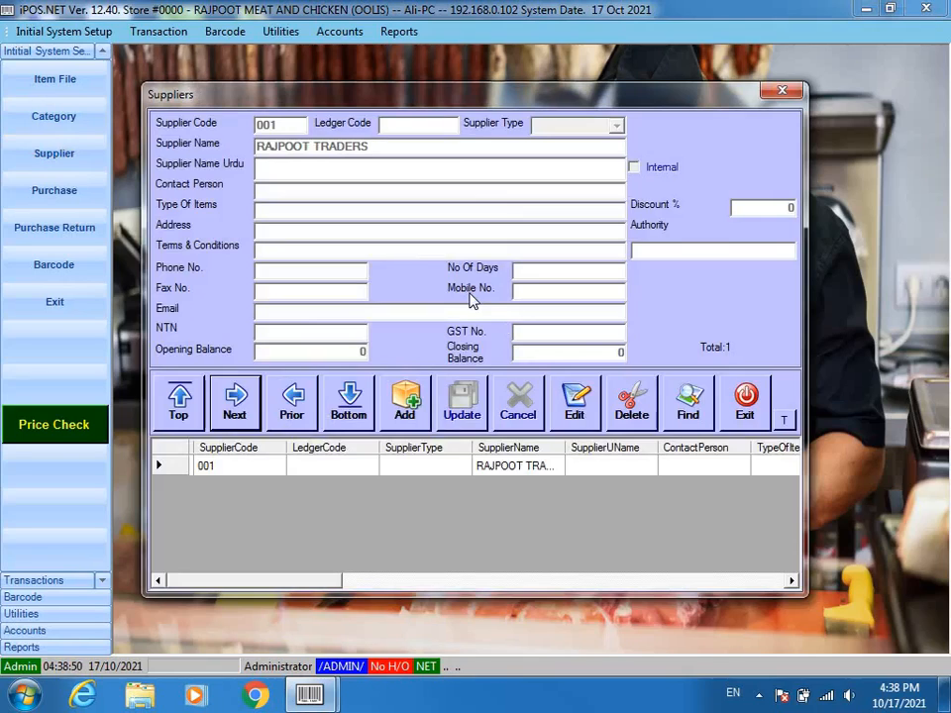
left_click(740, 406)
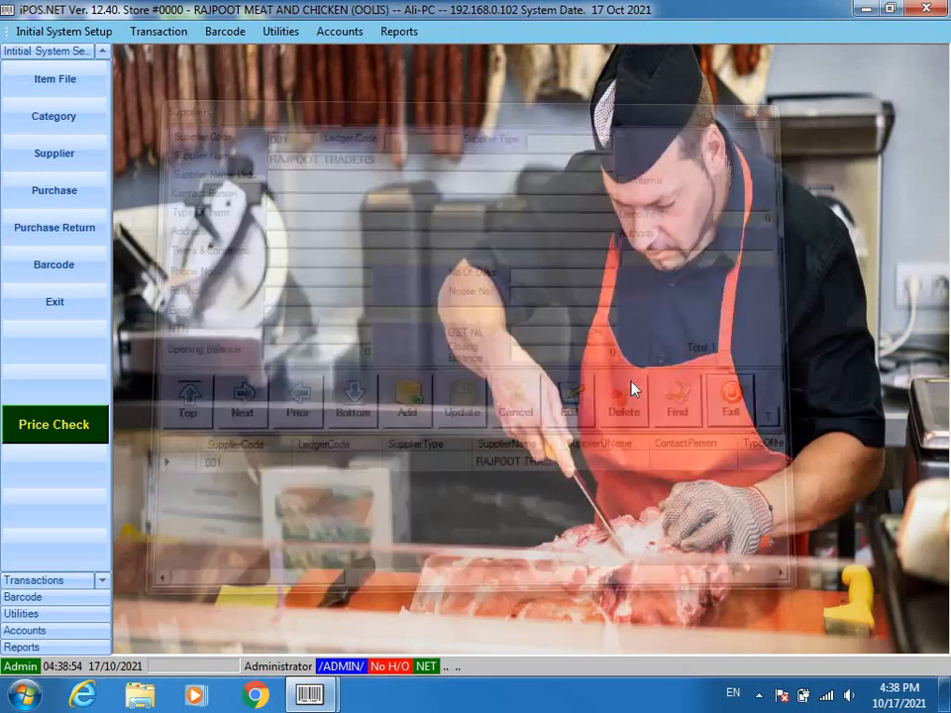
left_click(64, 79)
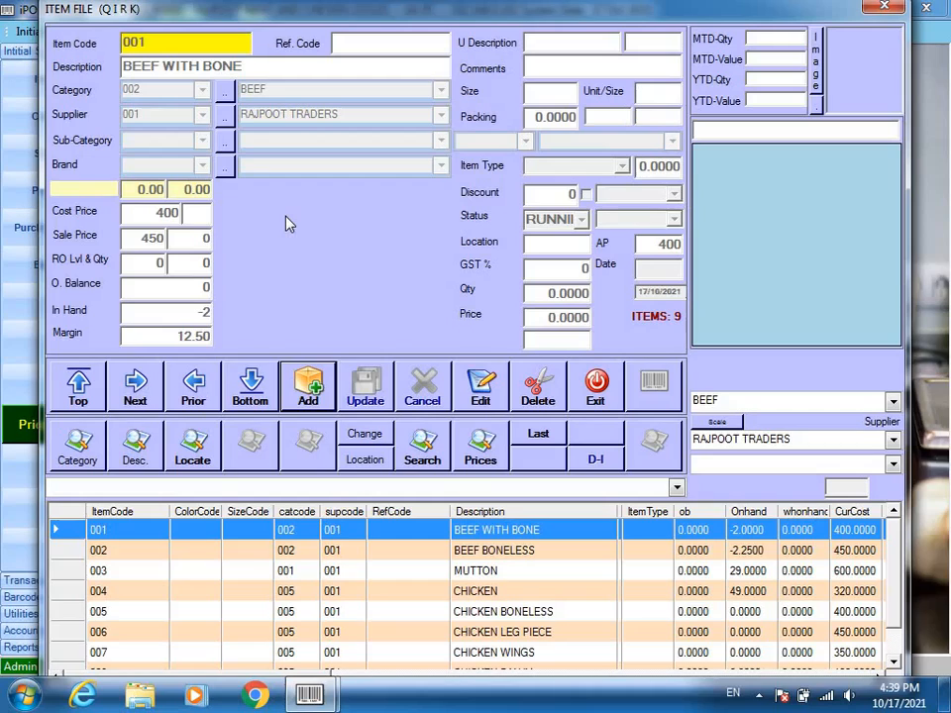
- Review cost and sale prices of each meat item, from BEEF BONELESS through MUTTON RAN (550/850)
left_click(485, 553)
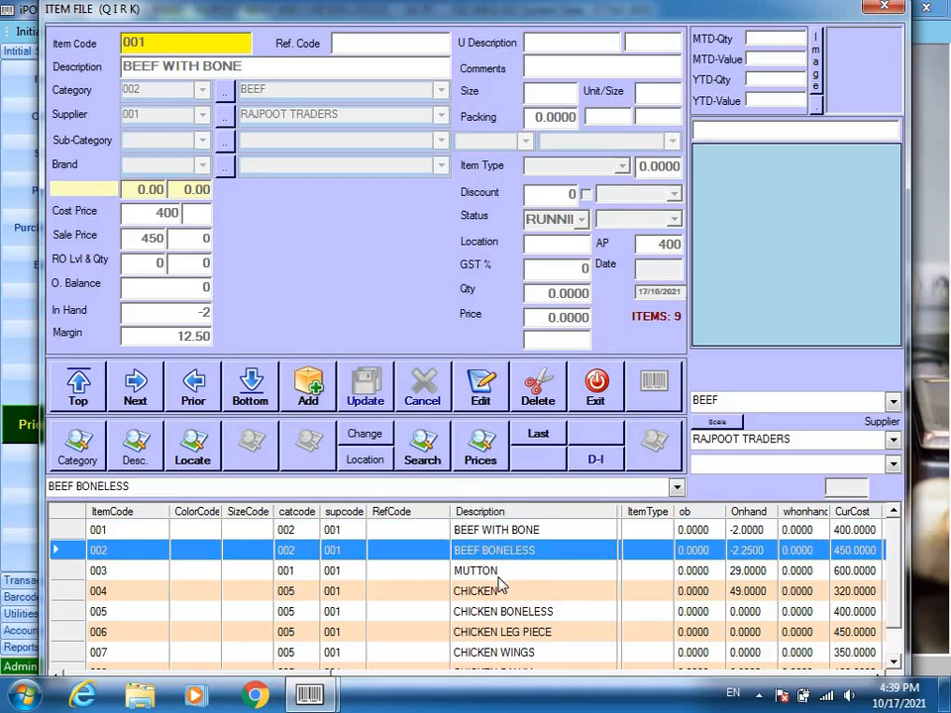
left_click(496, 577)
left_click(493, 591)
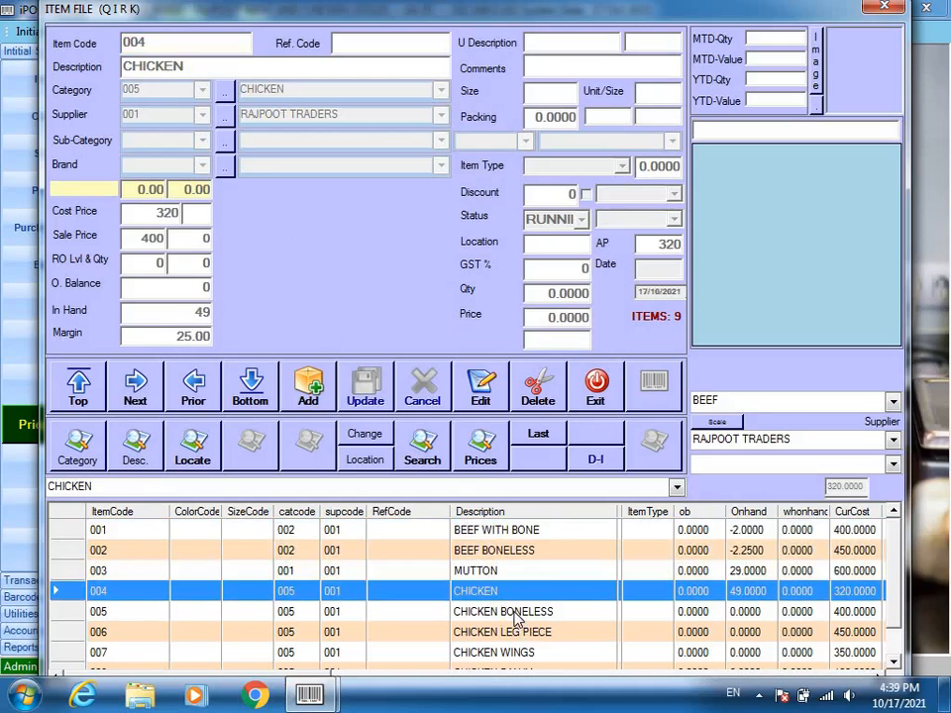
left_click(503, 612)
left_click(499, 637)
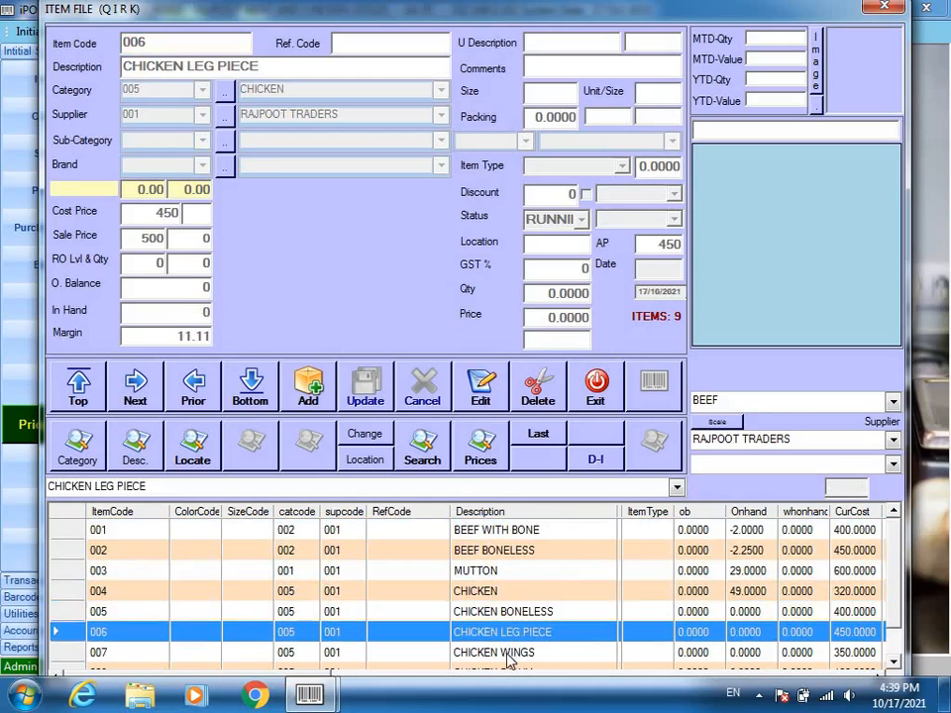
left_click(505, 656)
scroll(891, 606, "down", 1)
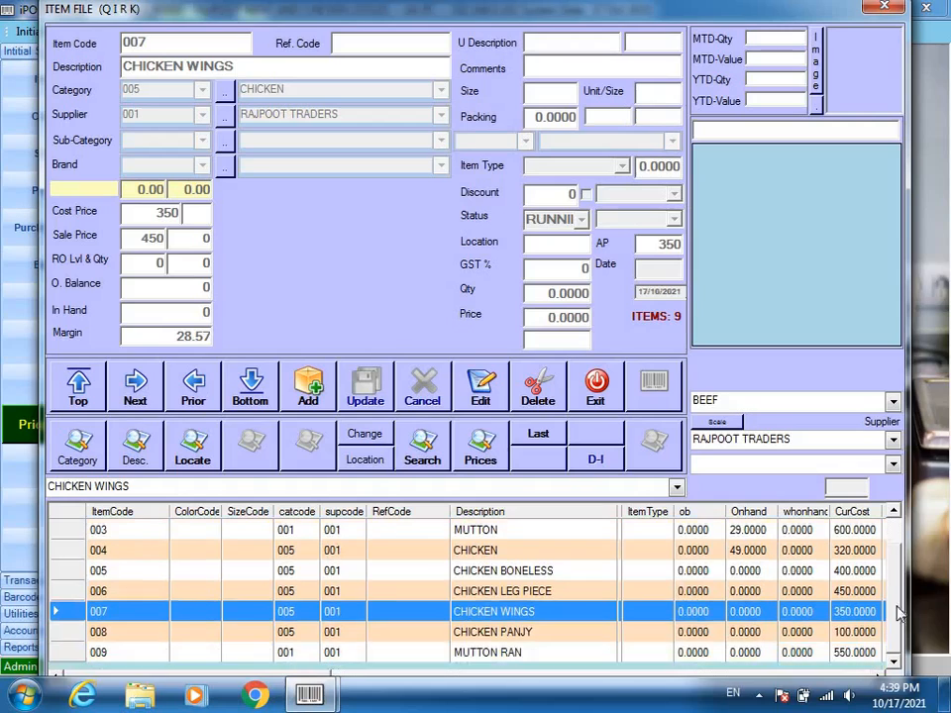
left_click(464, 632)
left_click(488, 653)
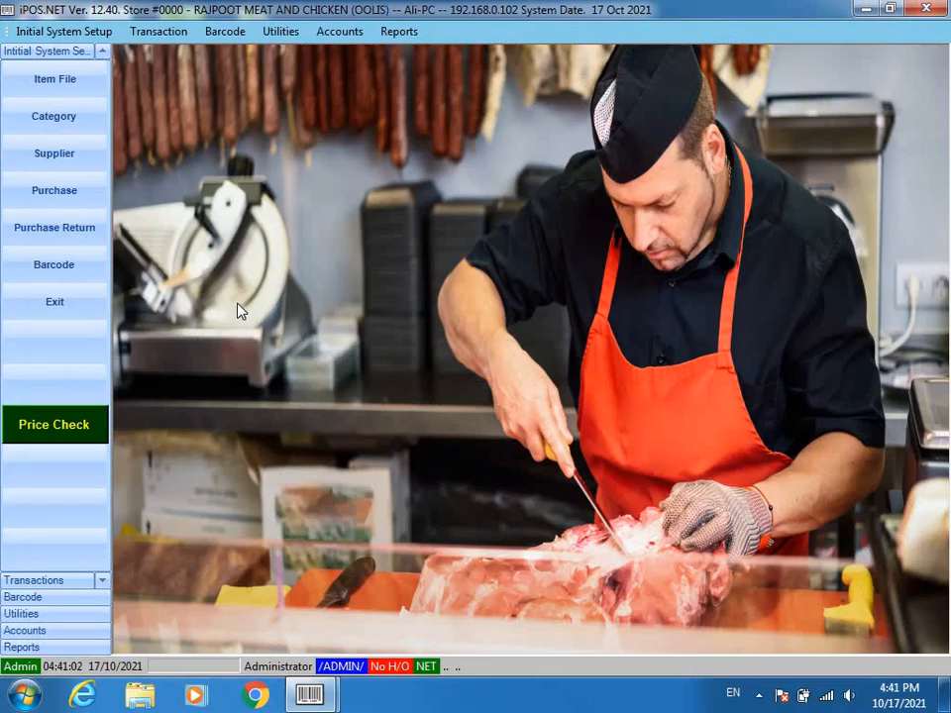
- Create and save a new stock debit note for supplier 001 RAJPOOT TRADERS dated 17/10/2021
left_click(68, 194)
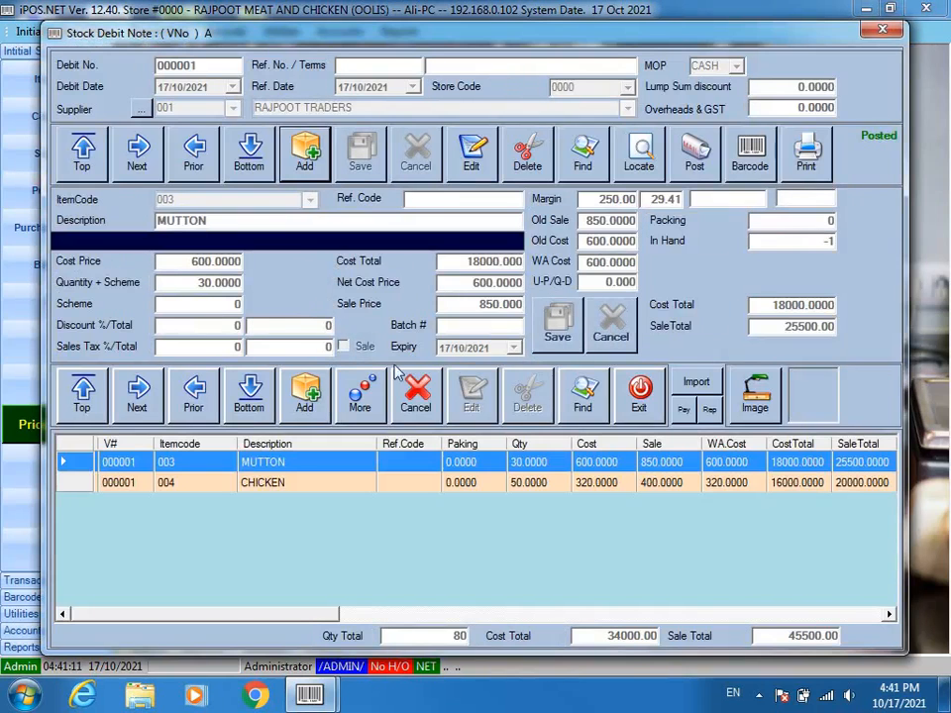
left_click(304, 154)
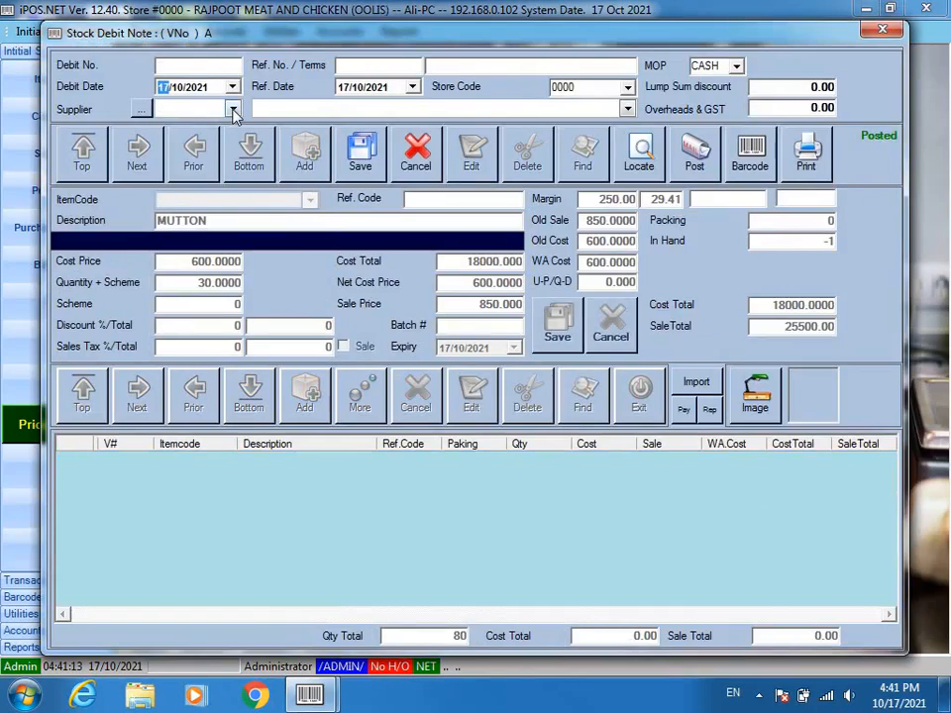
left_click(233, 109)
left_click(236, 146)
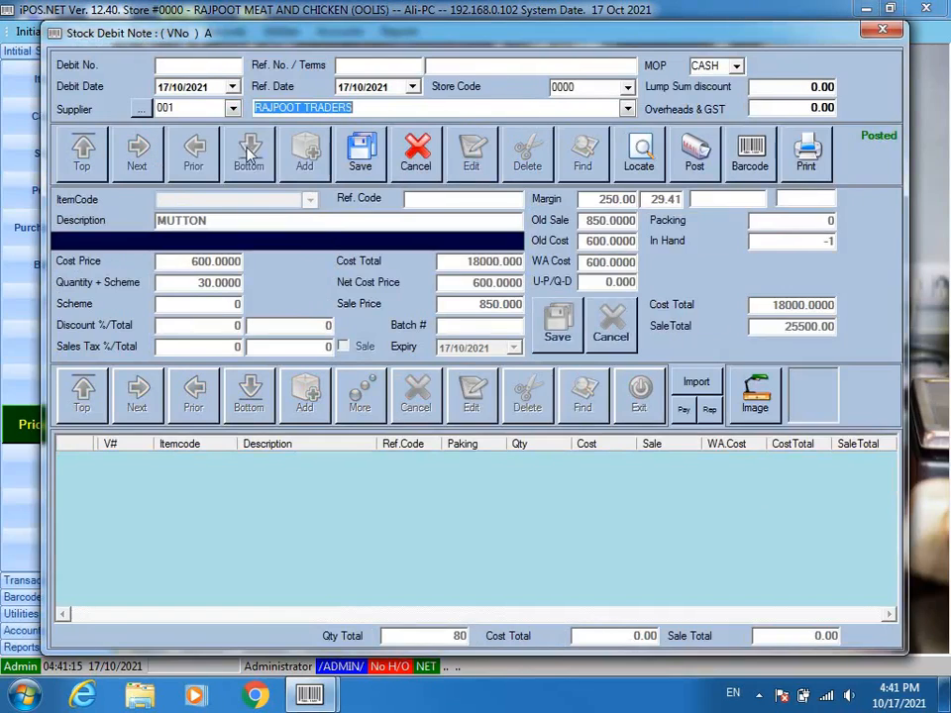
left_click(365, 154)
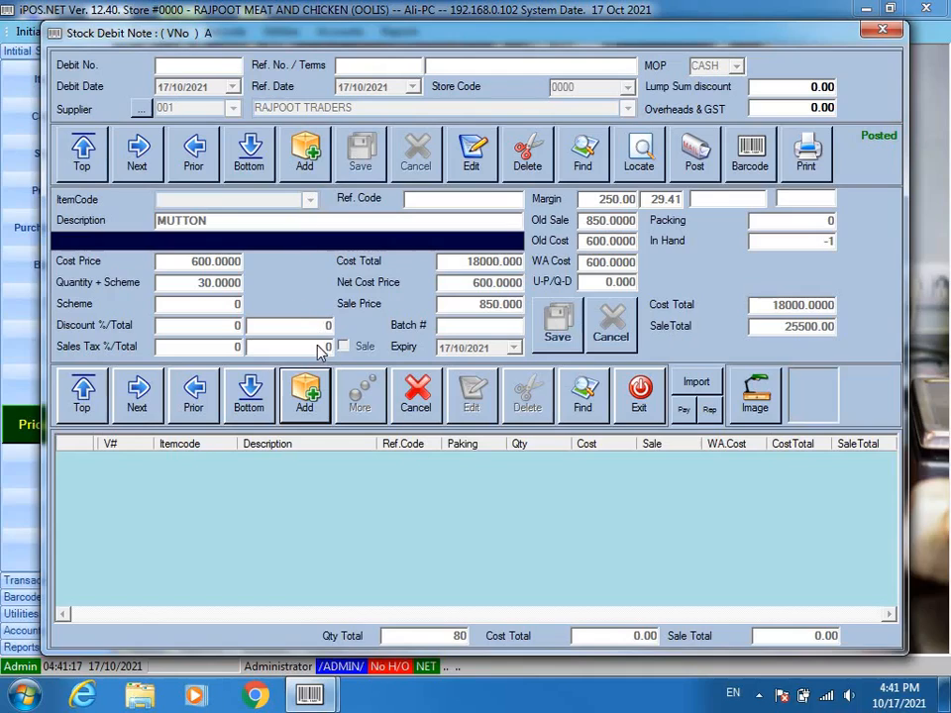
left_click(319, 392)
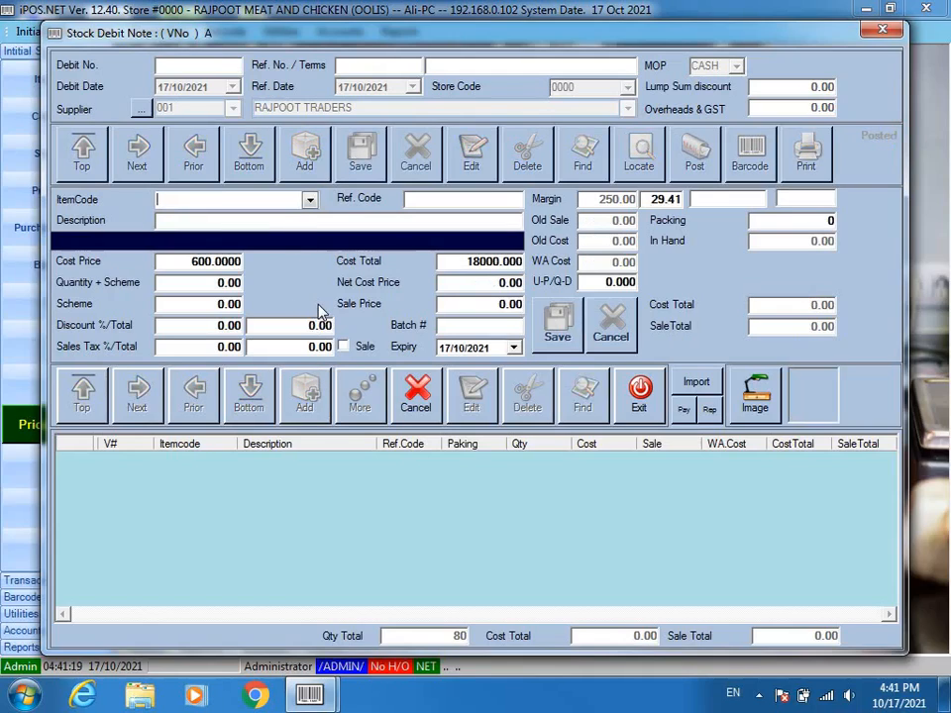
- Enter item 004 CHICKEN with cost 350, quantity 30 and sale price 450, totalling 10500
type("/CHICKE")
key("Return")
key("Return")
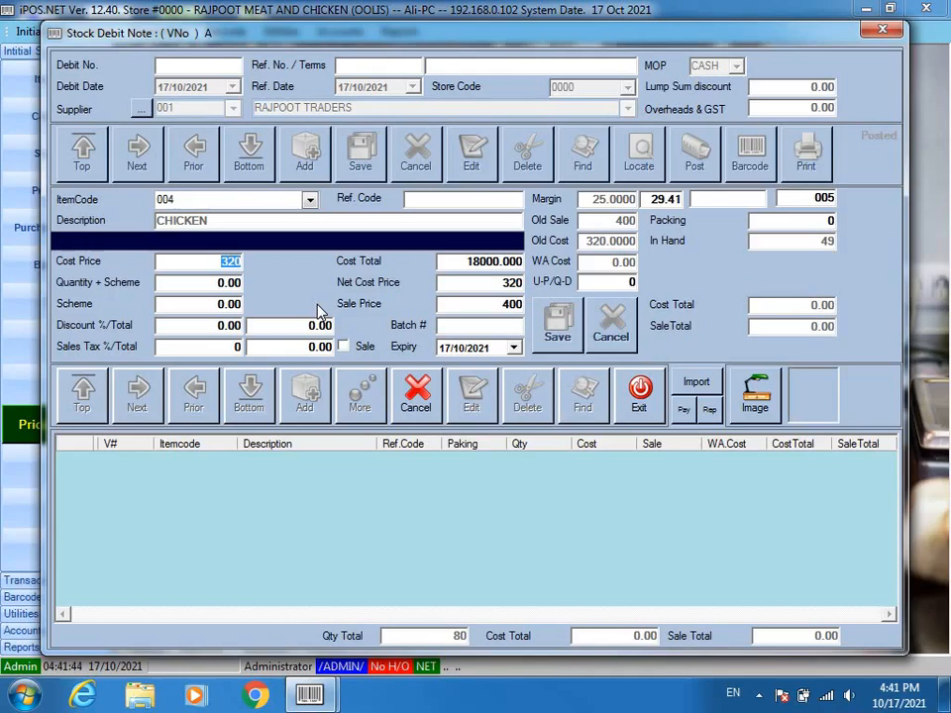
type("350")
key("Return")
type("30")
key("Return")
key("Return")
key("Return")
key("Return")
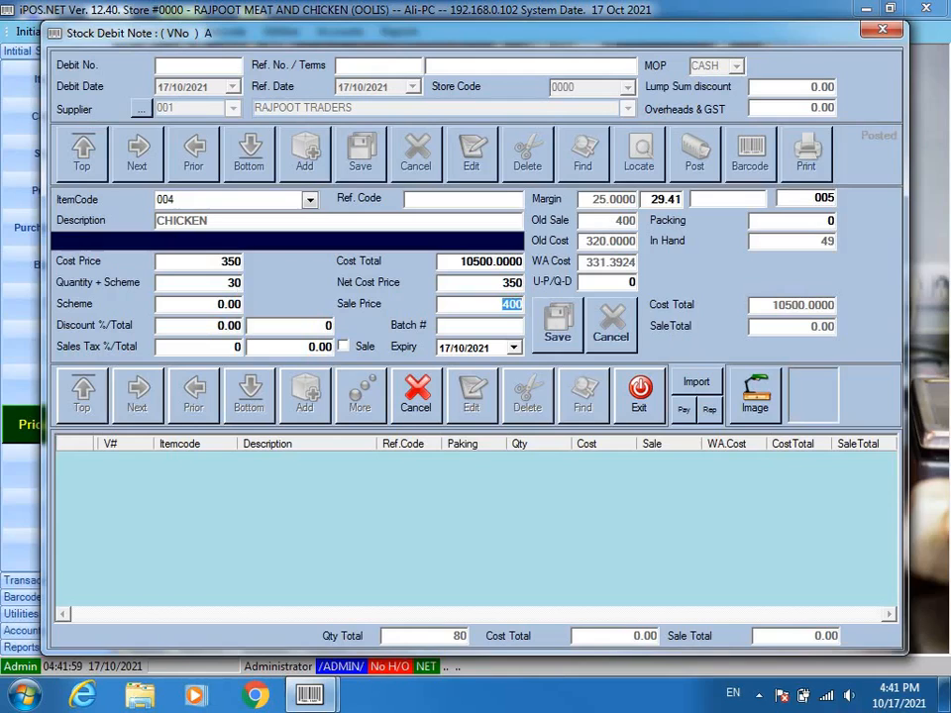
type("450")
key("Return")
key("Return")
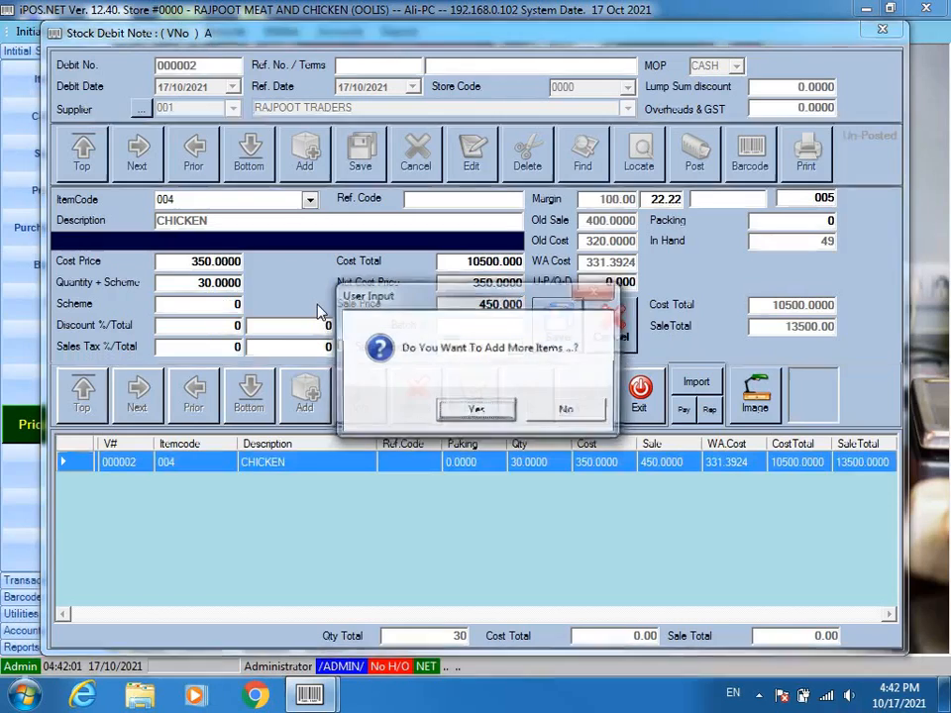
key("Return")
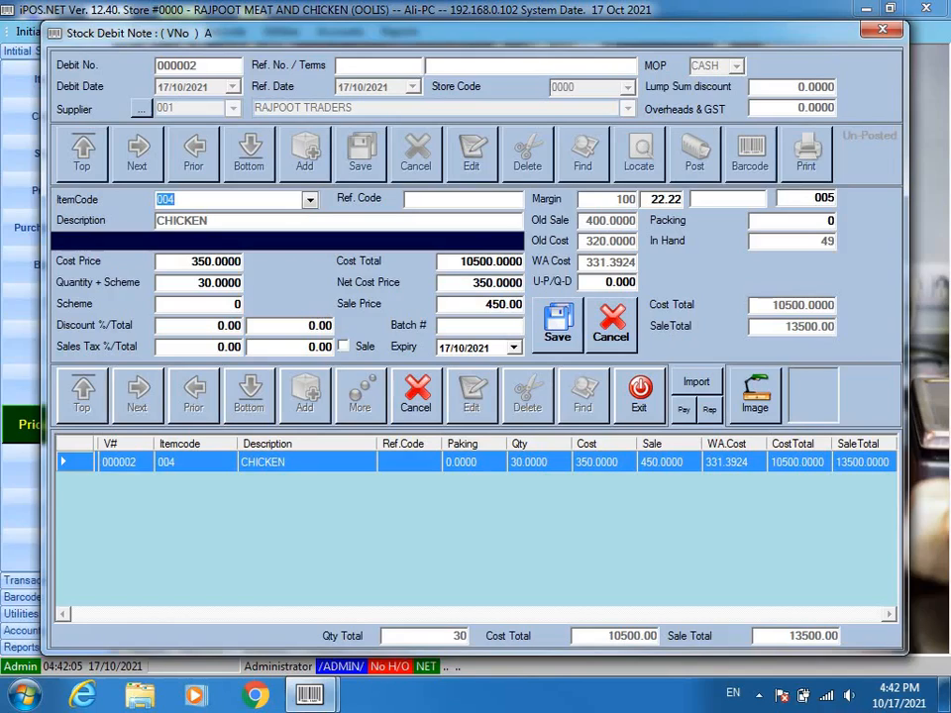
- Add BEEF WITH BONE to the note: cost 420, quantity 50, sale price 500
type("/BEEF")
key("Return")
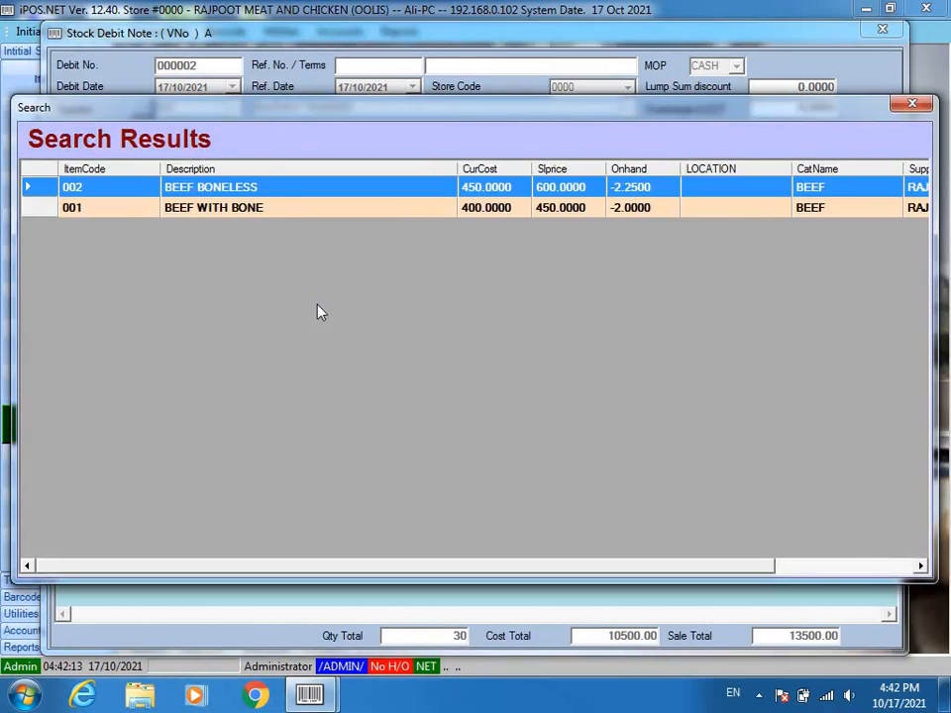
key("Down")
key("Return")
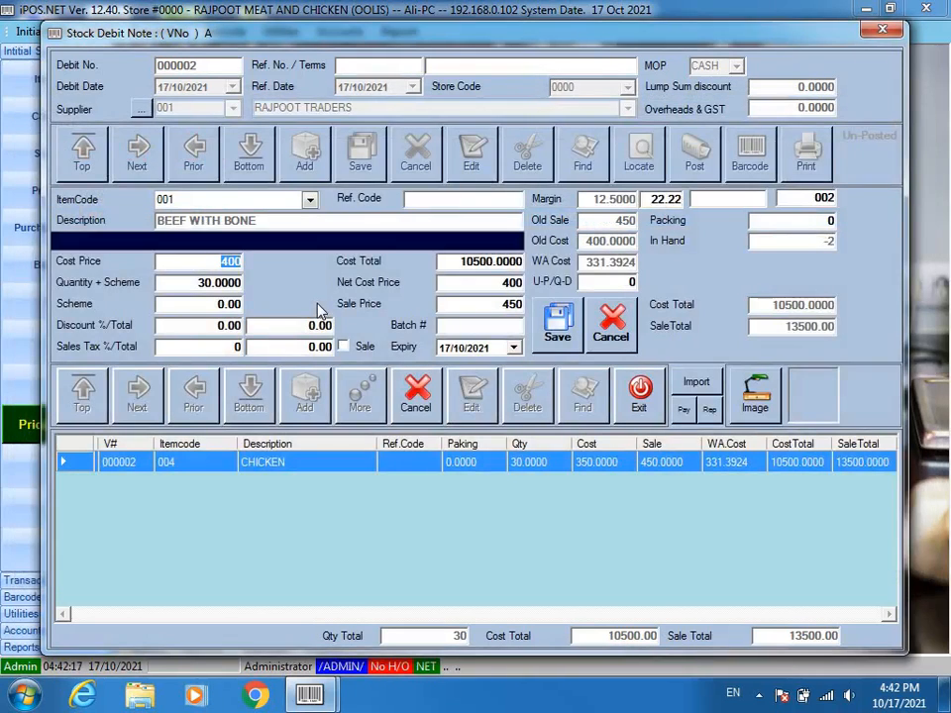
type("420")
key("Return")
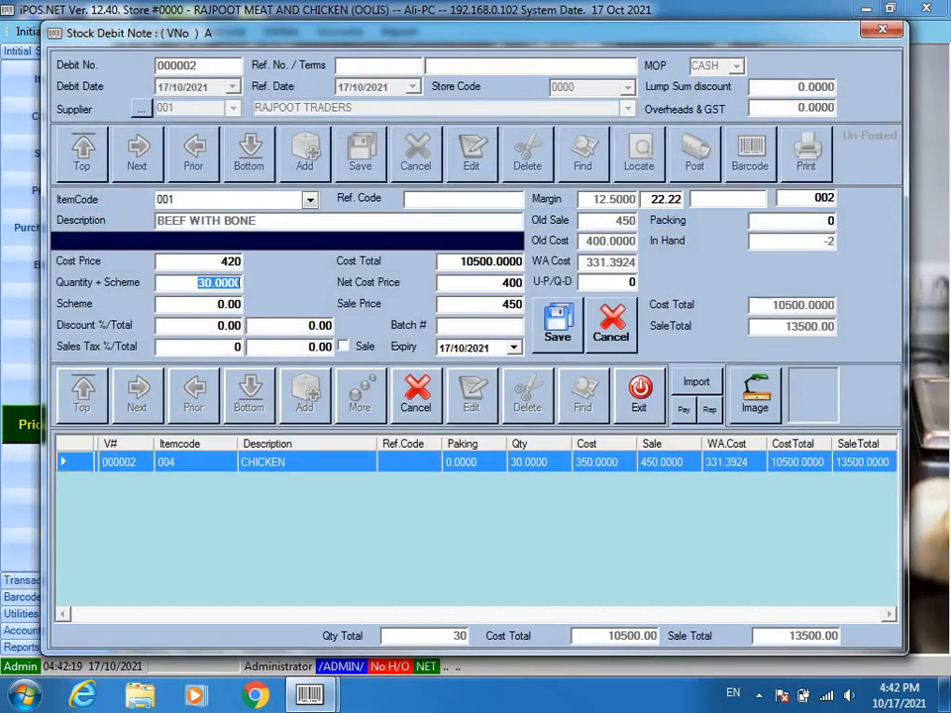
type("50")
key("Return")
key("Return")
key("Return")
key("Return")
key("Return")
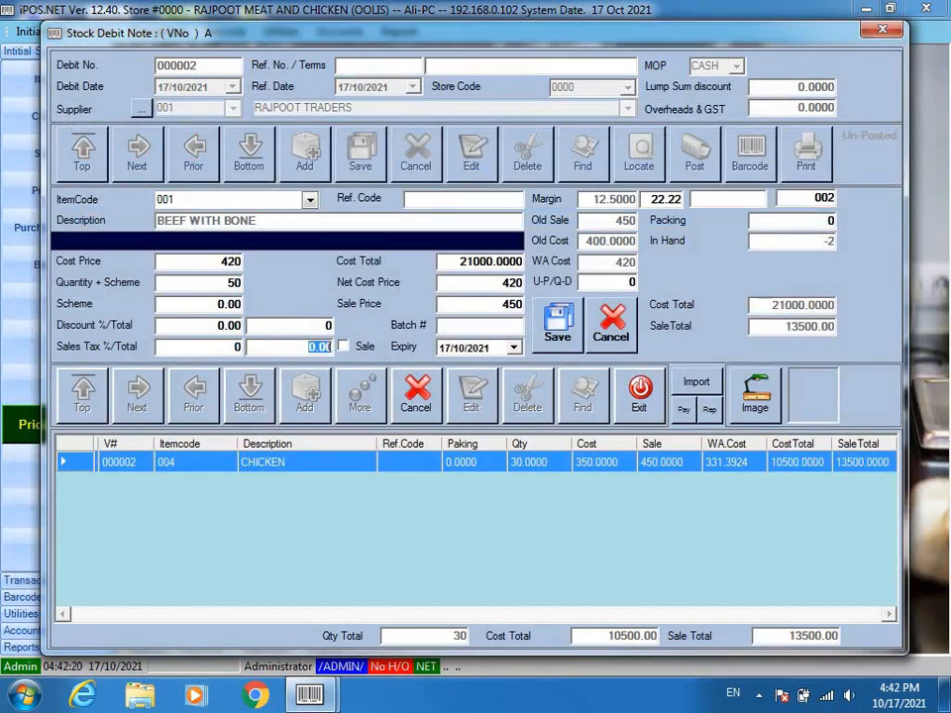
type("500")
key("Return")
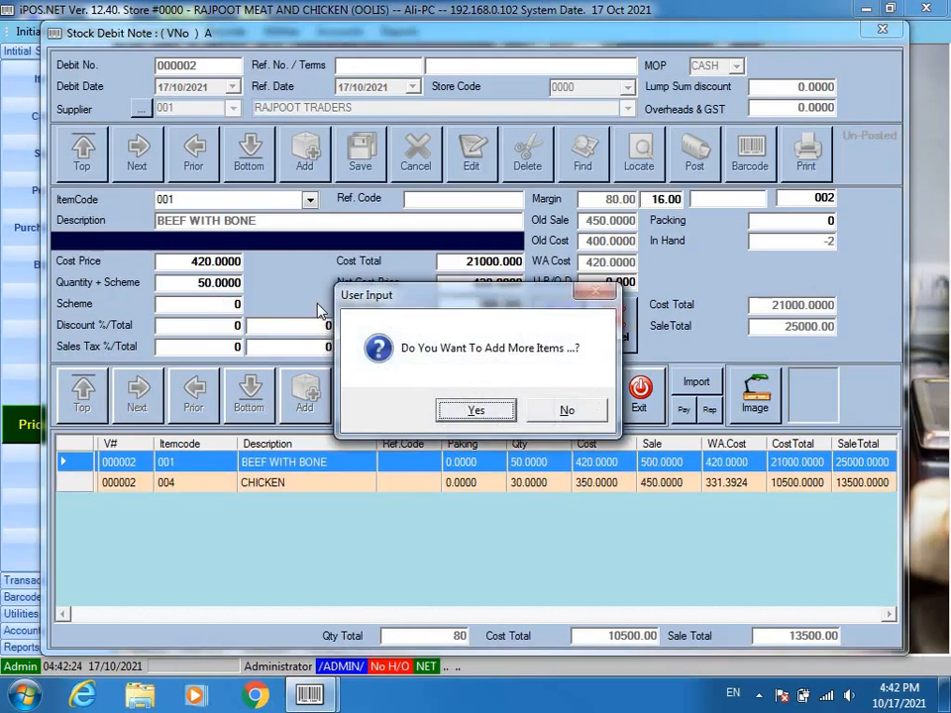
key("Return")
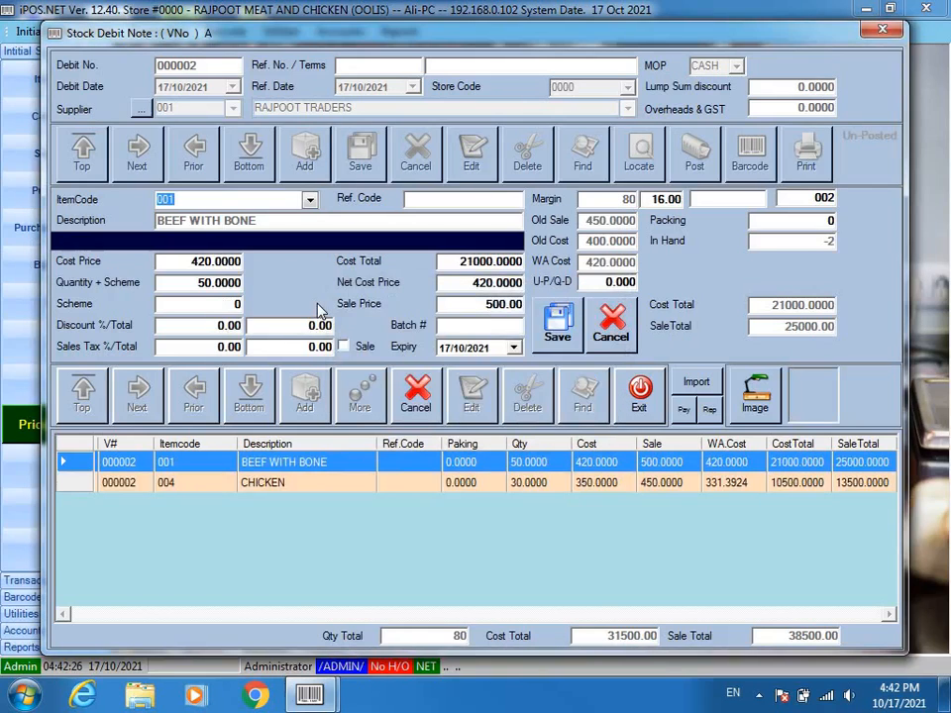
- Start a MUTTON line on the note with quantity 25
type("/MUTTO")
key("Return")
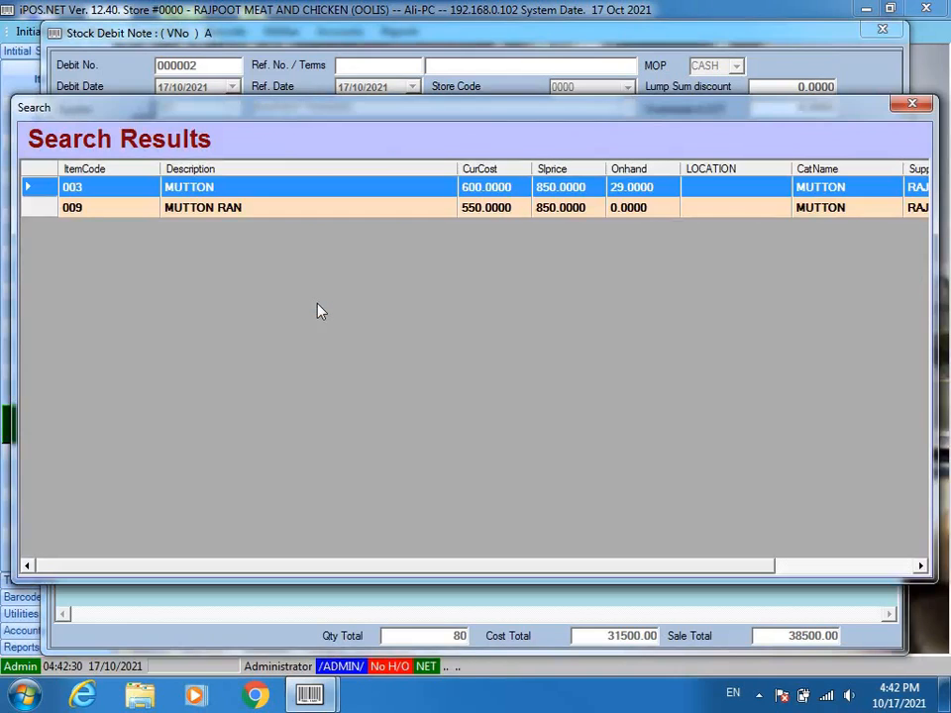
key("Return")
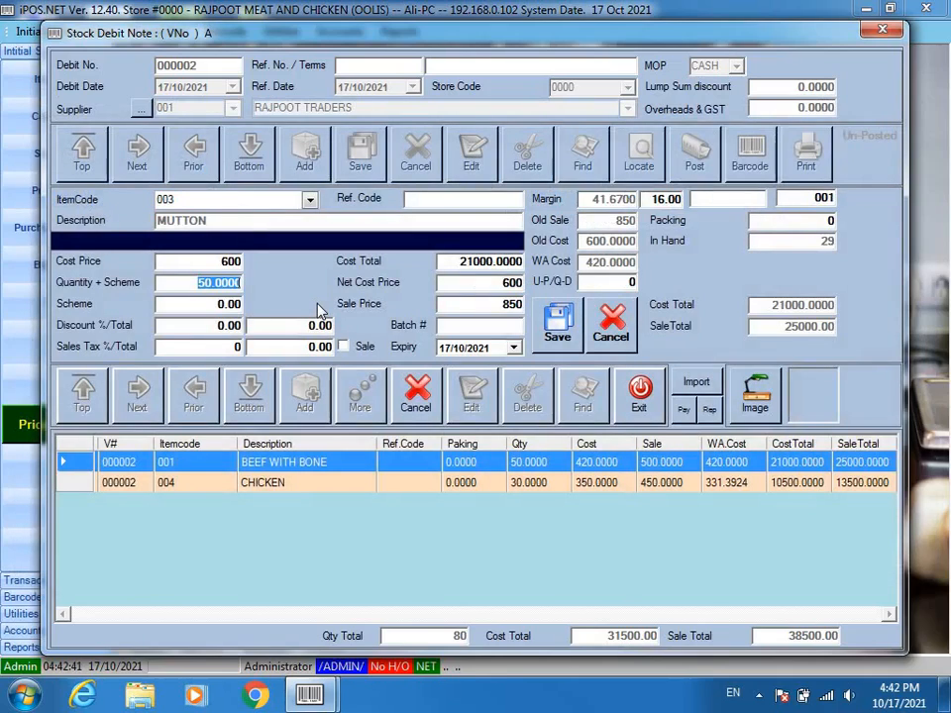
type("25")
key("Return")
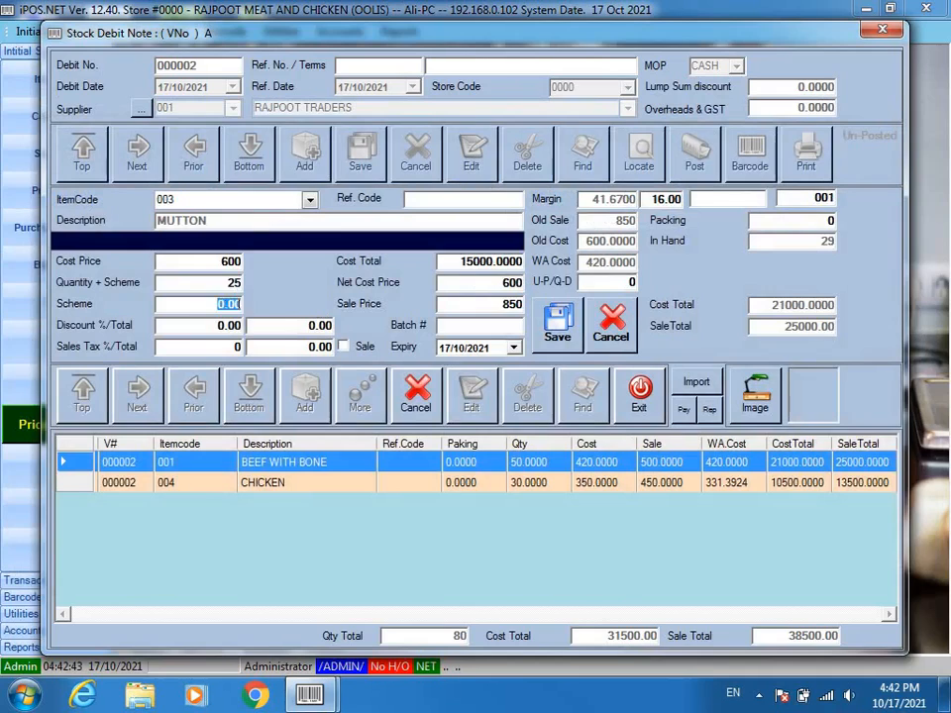
key("Return")
key("Return")
key("Return")
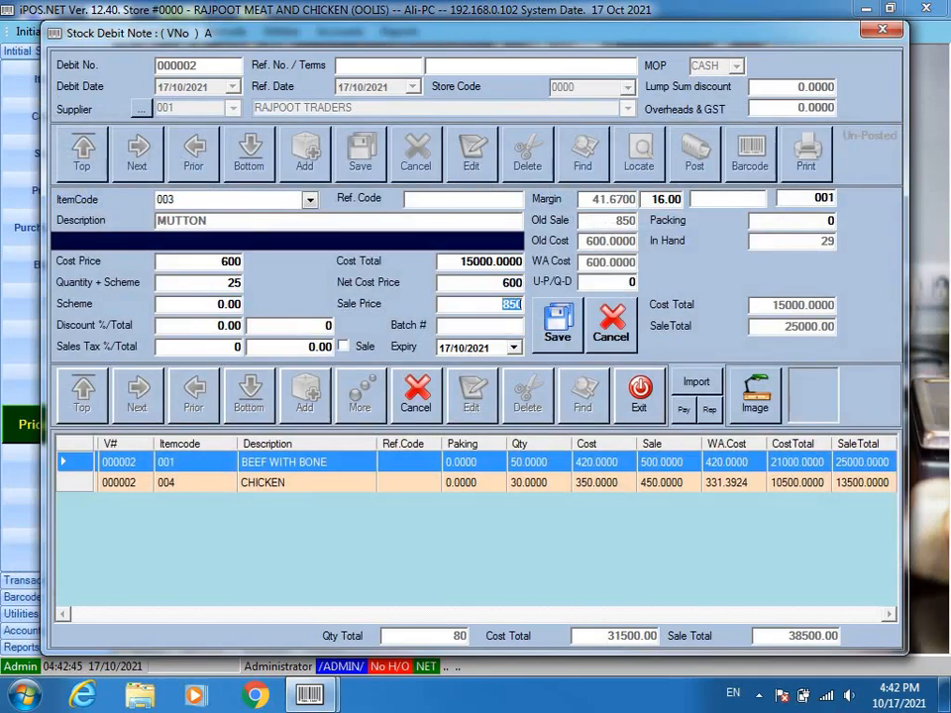
- Save the MUTTON line at sale price 850 and finish adding items
key("Return")
key("Return")
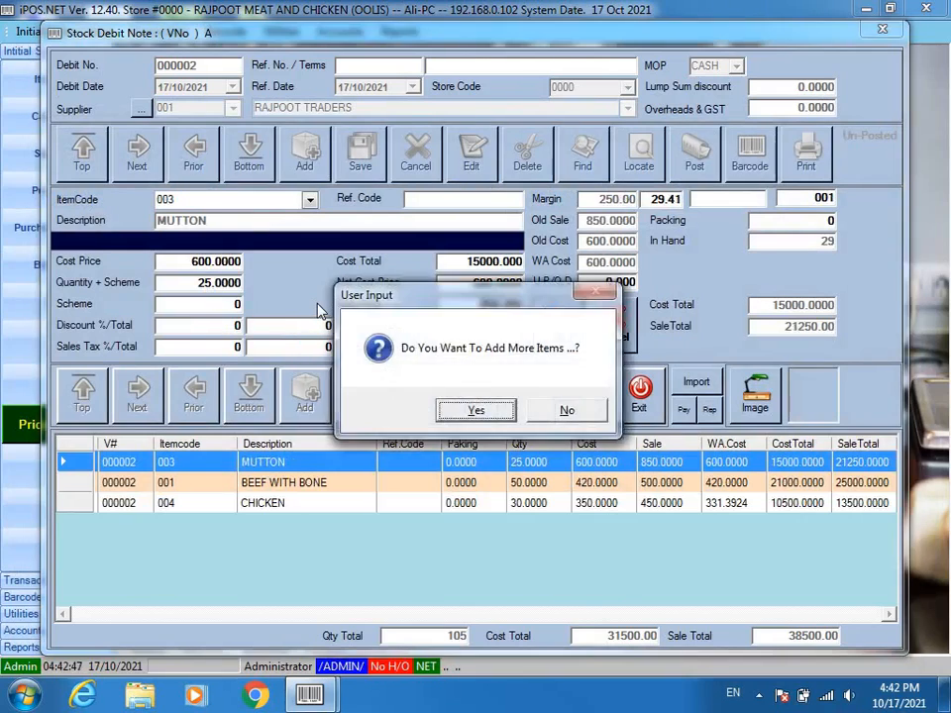
key("Return")
left_click(426, 411)
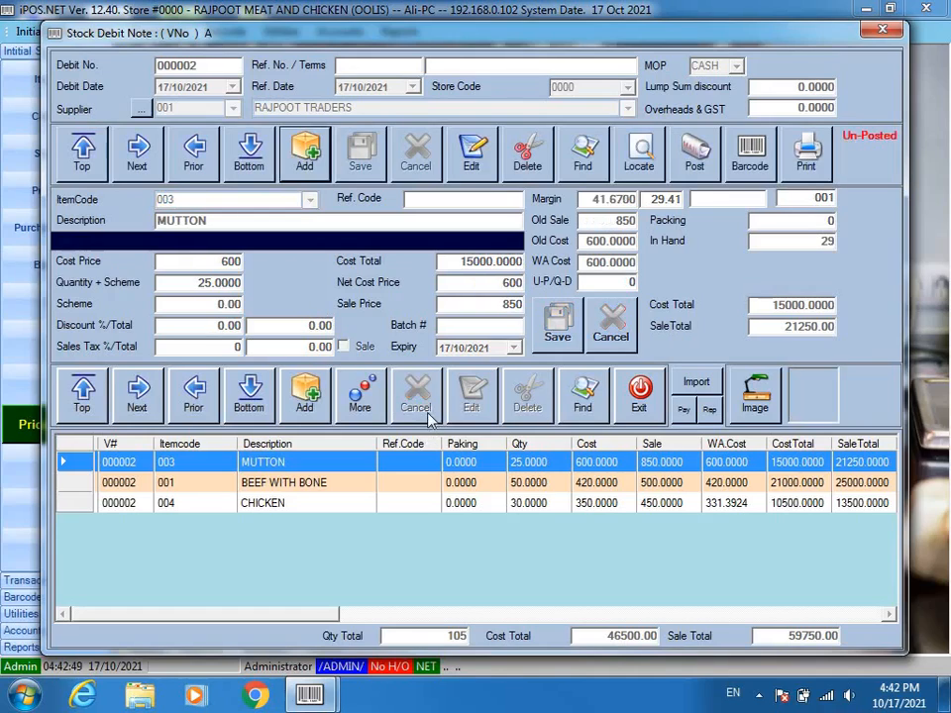
- Post debit note 000002, confirm it, and close the stock debit note window
left_click(695, 166)
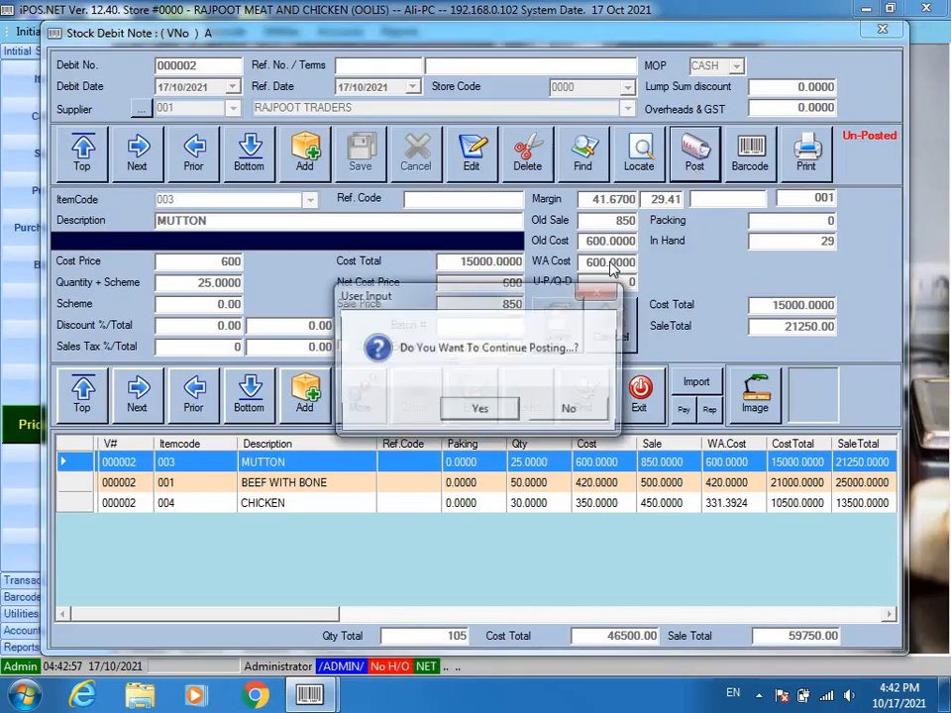
left_click(502, 410)
left_click(560, 413)
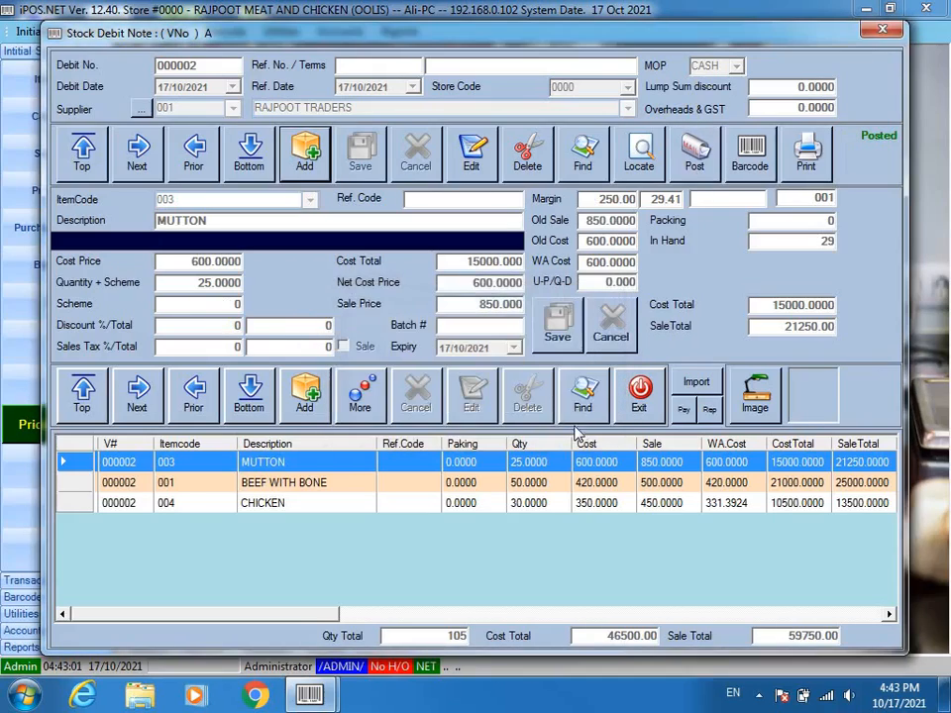
left_click(639, 395)
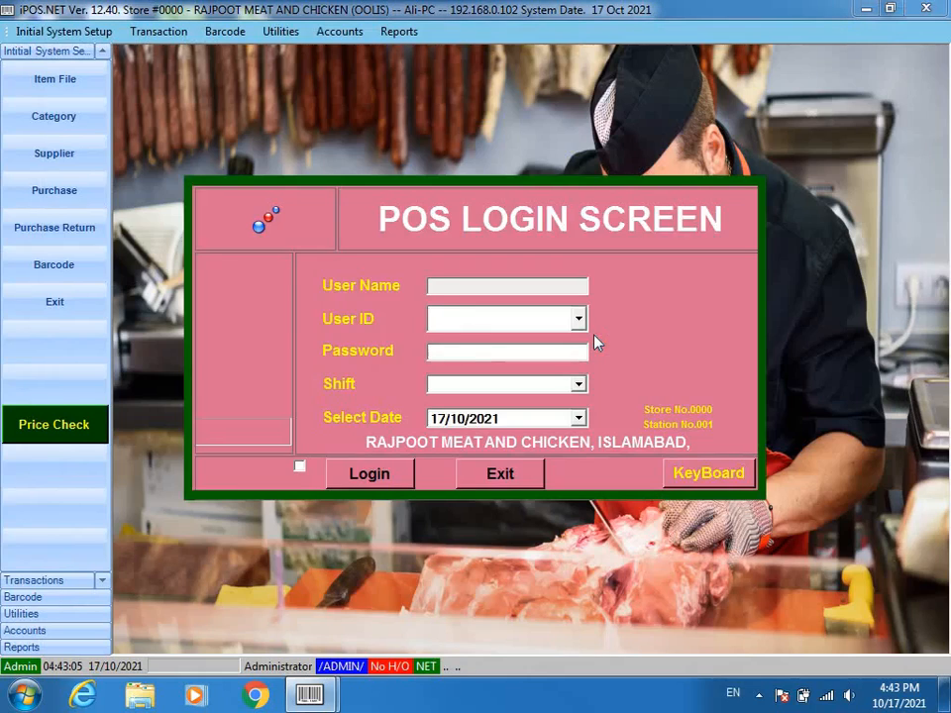
- Sign in to the POS with the cashier's user ID and password on the EVE shift
type("ALI")
key("Return")
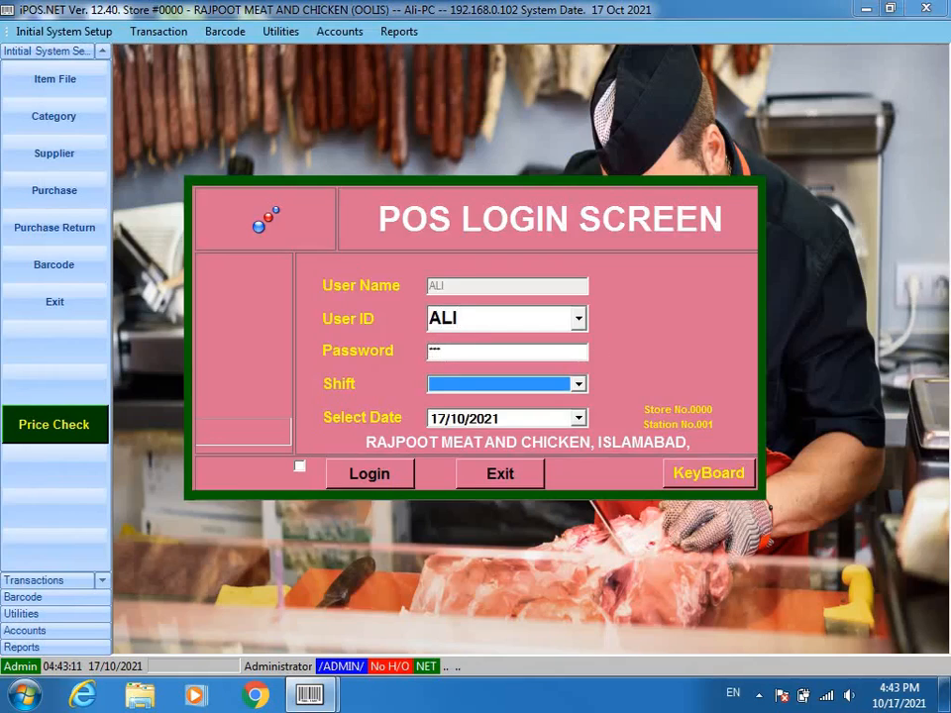
key("Down")
key("Return")
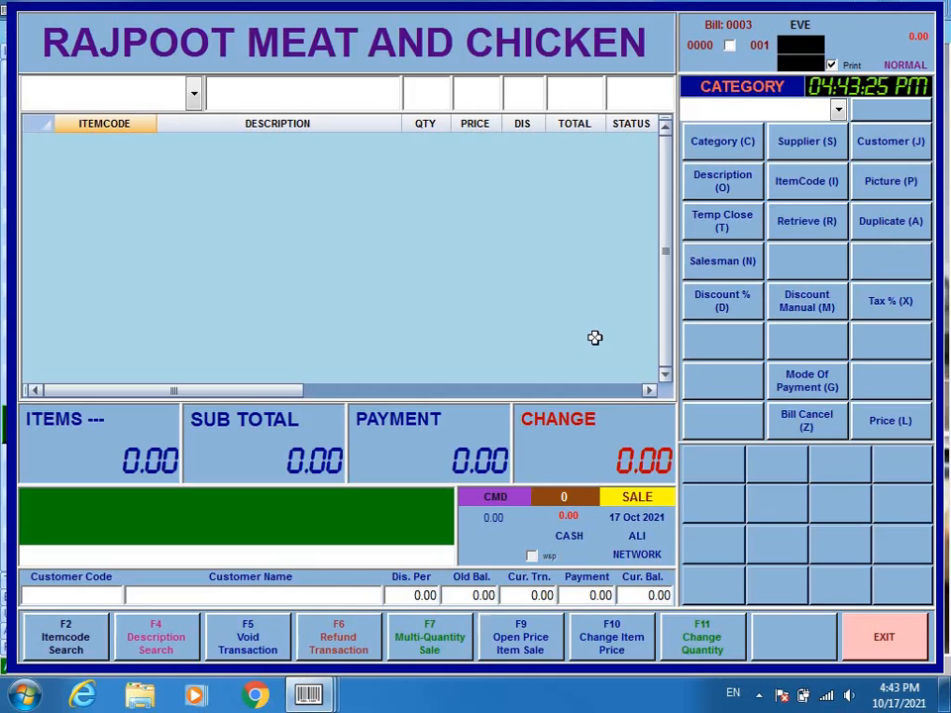
- Add 1.5 of MUTTON to bill 0003 and check its price, quantity and total
type("/MUTTON")
key("Return")
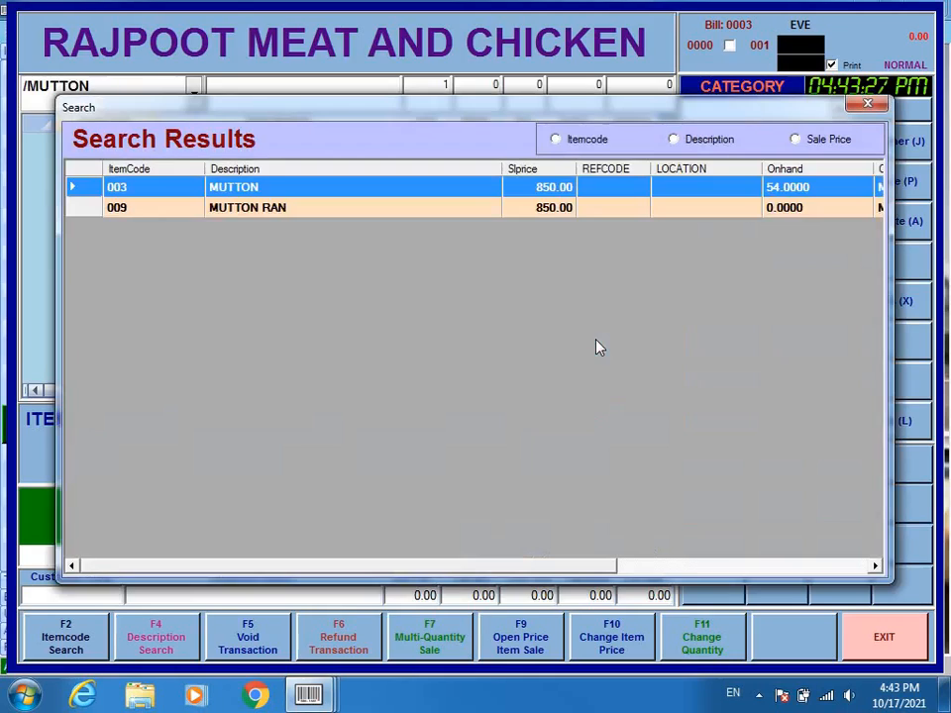
key("Return")
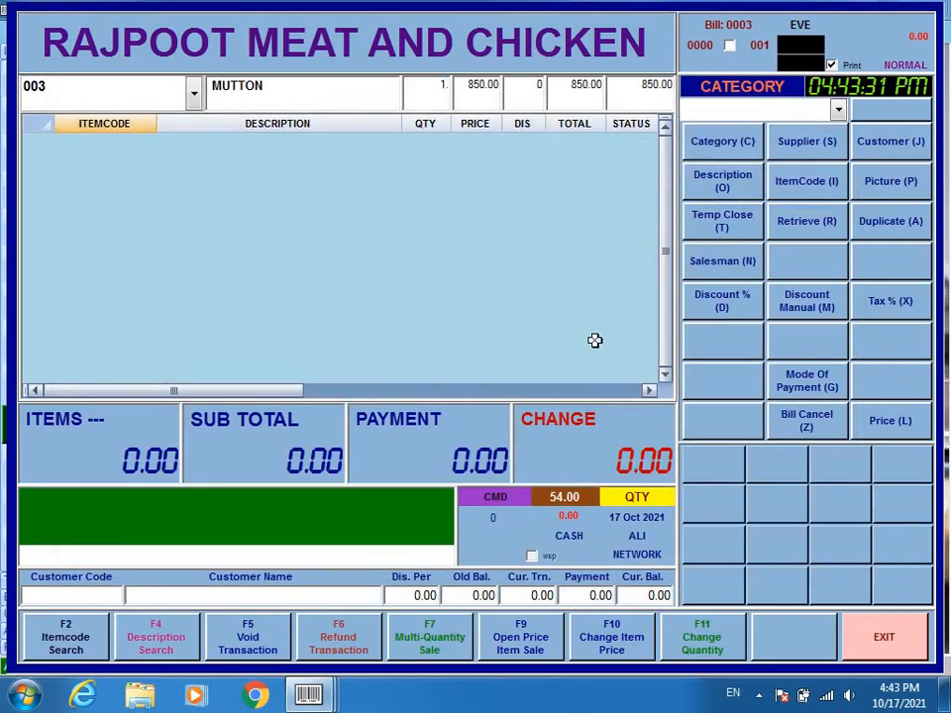
type("1.5")
key("Return")
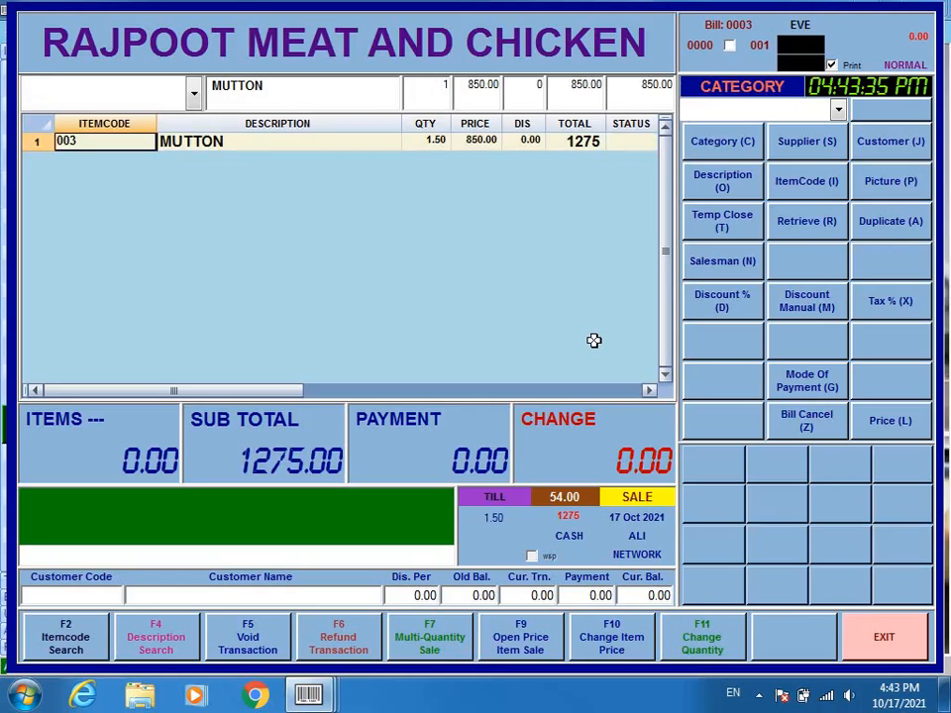
left_click(482, 142)
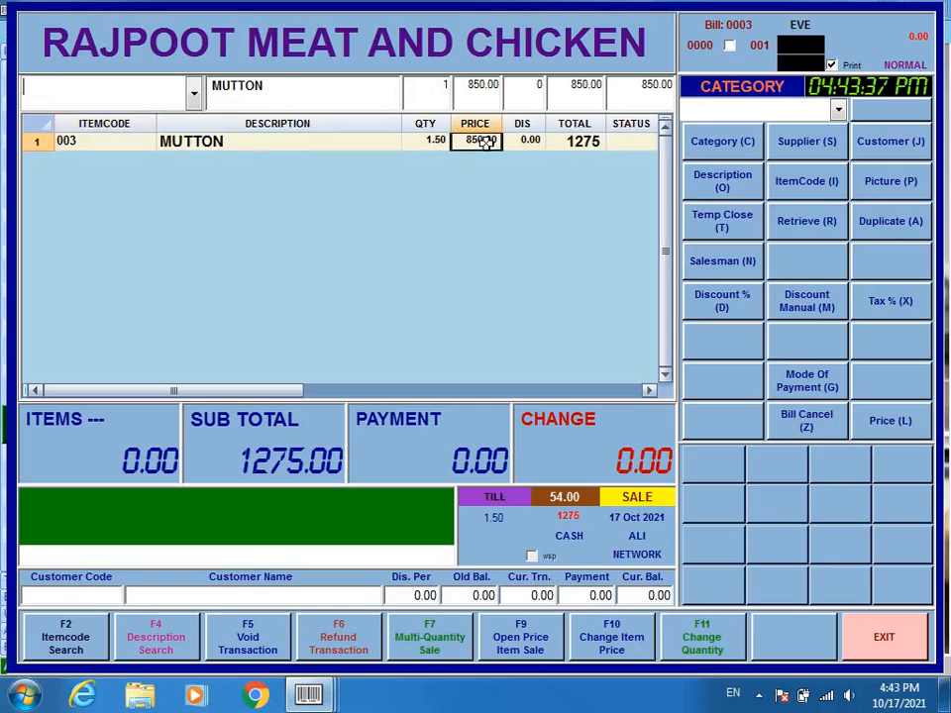
left_click(431, 140)
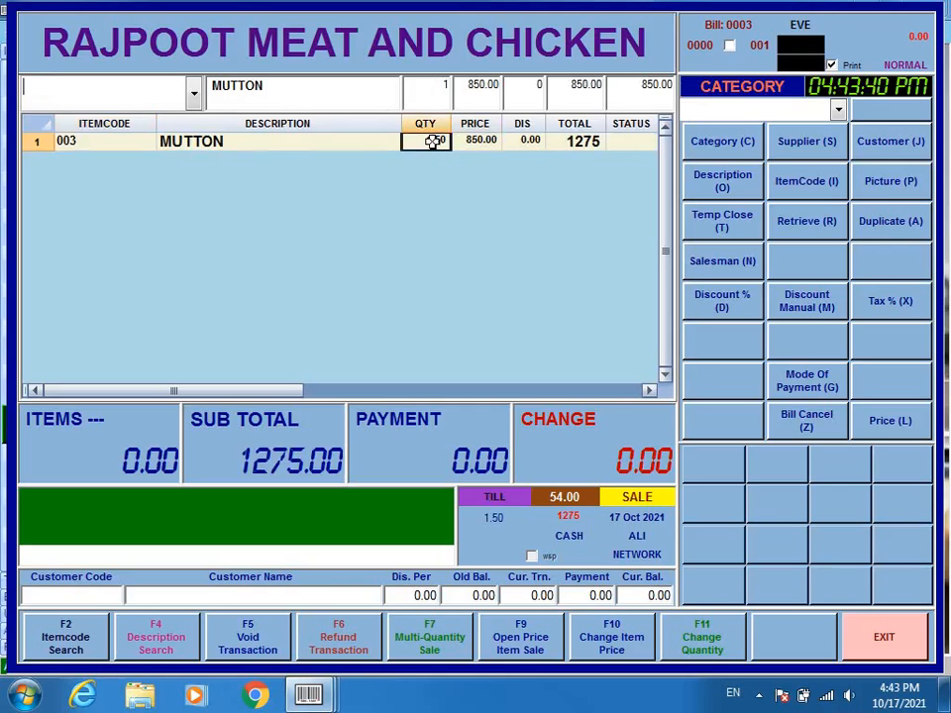
left_click(594, 143)
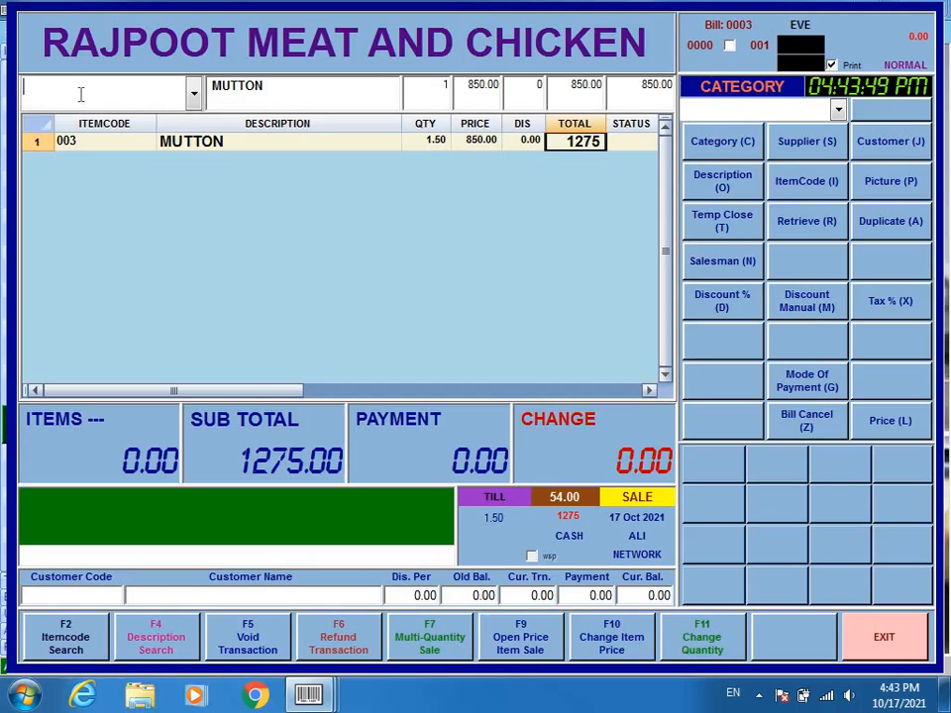
- Add 3 CHICKEN (item 004) to the bill
type("CHICKEN")
key("Return")
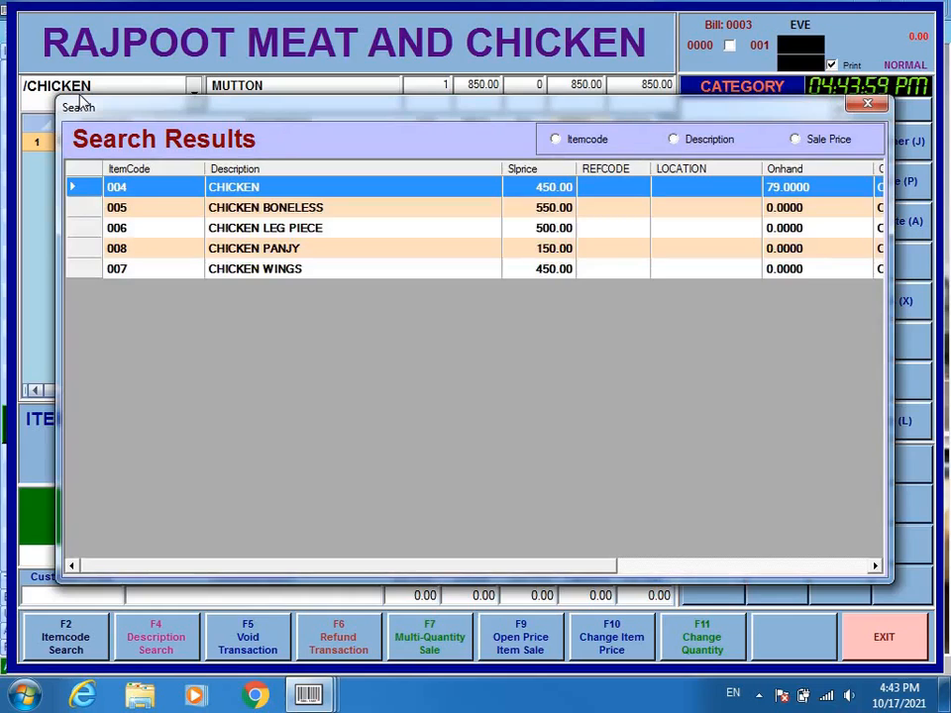
key("Return")
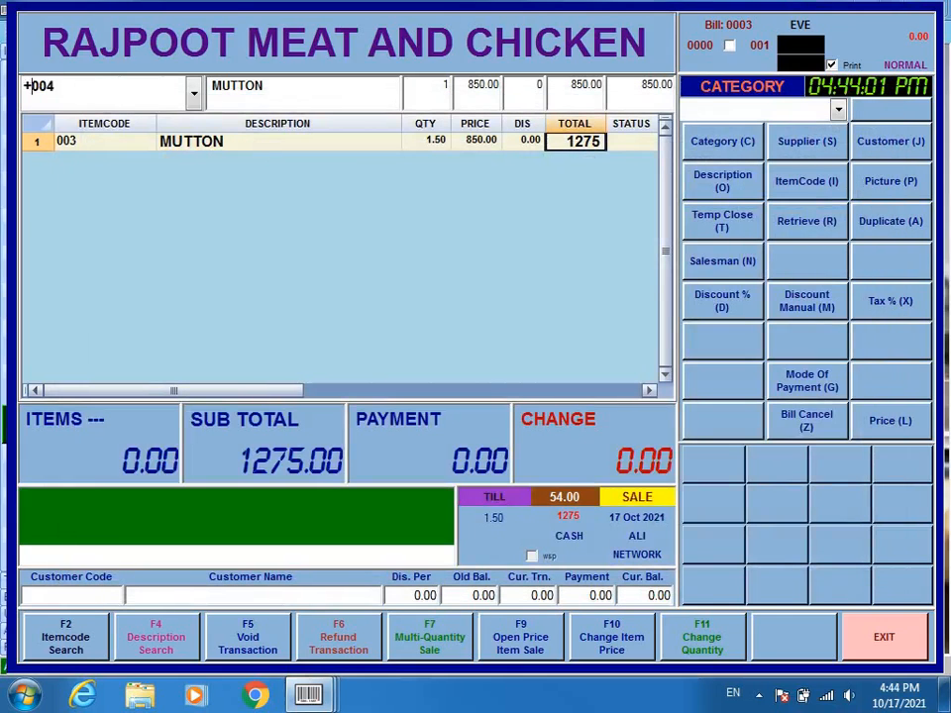
key("Return")
type("3")
key("Return")
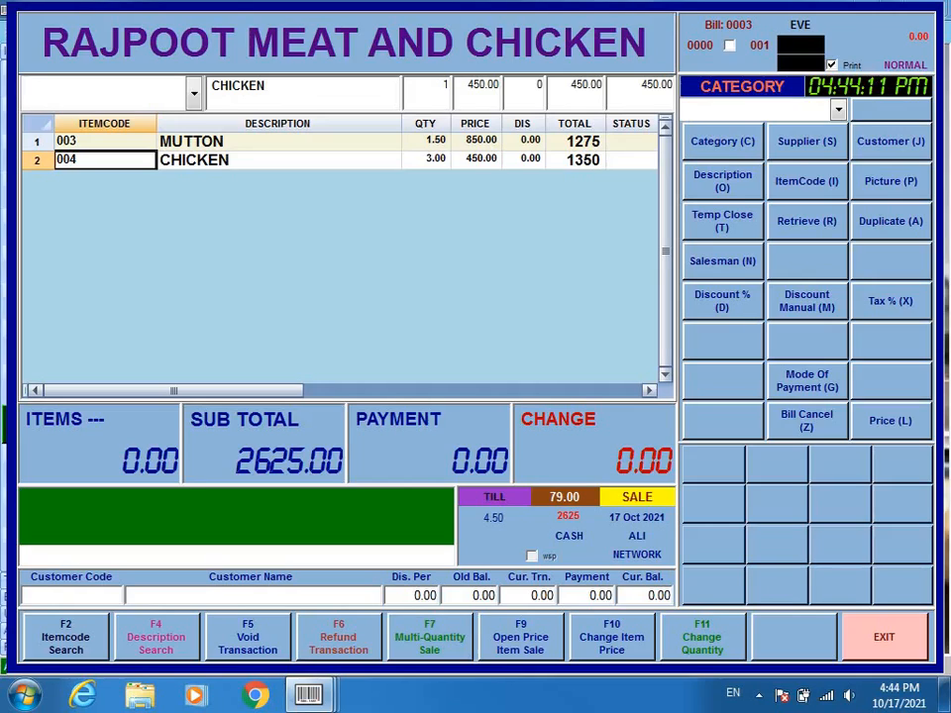
- Add 2 BEEF WITH BONE (item 001) at 500.00, bringing the subtotal to 3625.00
type("/BEEF")
key("Return")
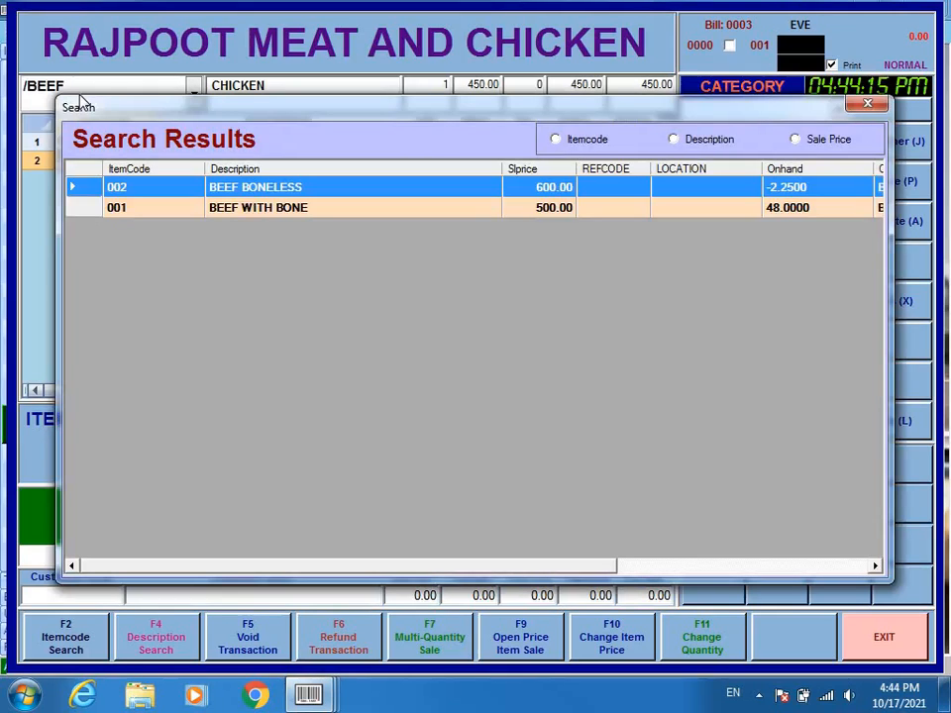
key("Down")
key("Return")
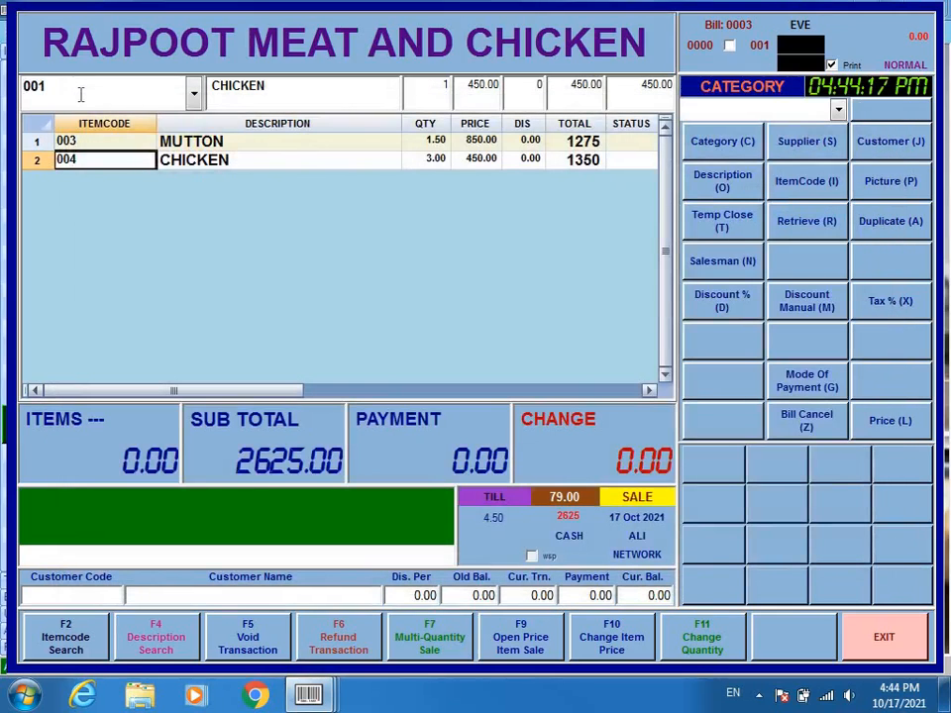
key("Return")
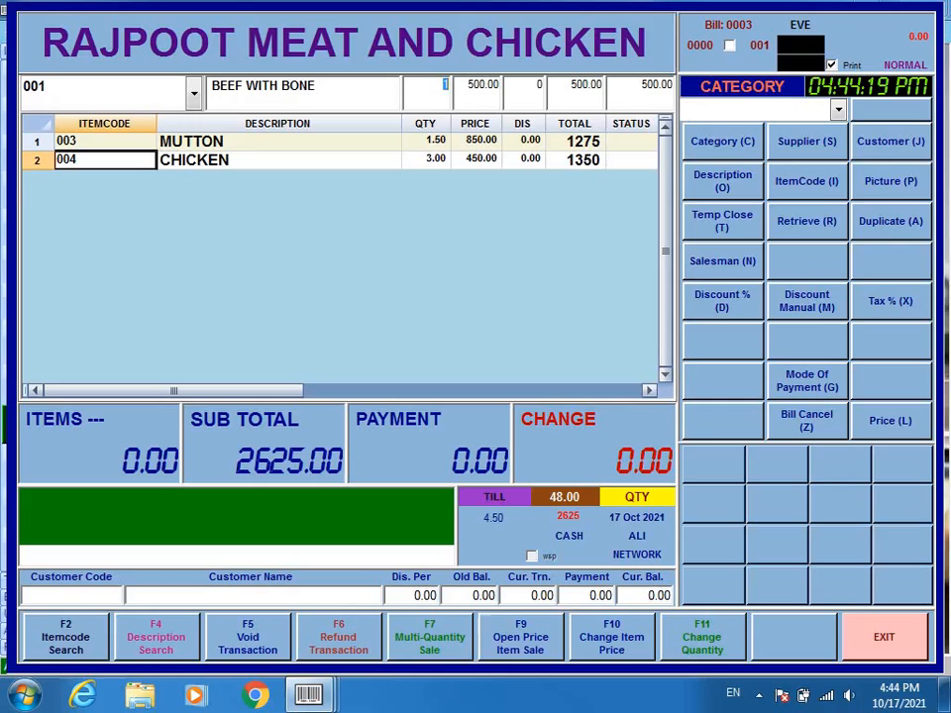
type("2")
key("Return")
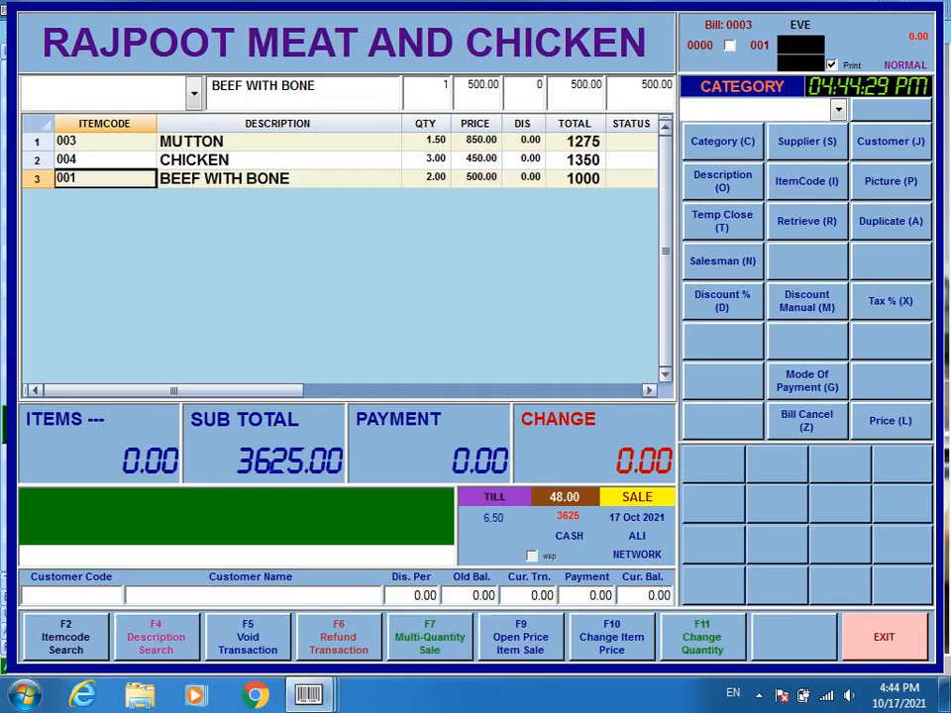
key("Return")
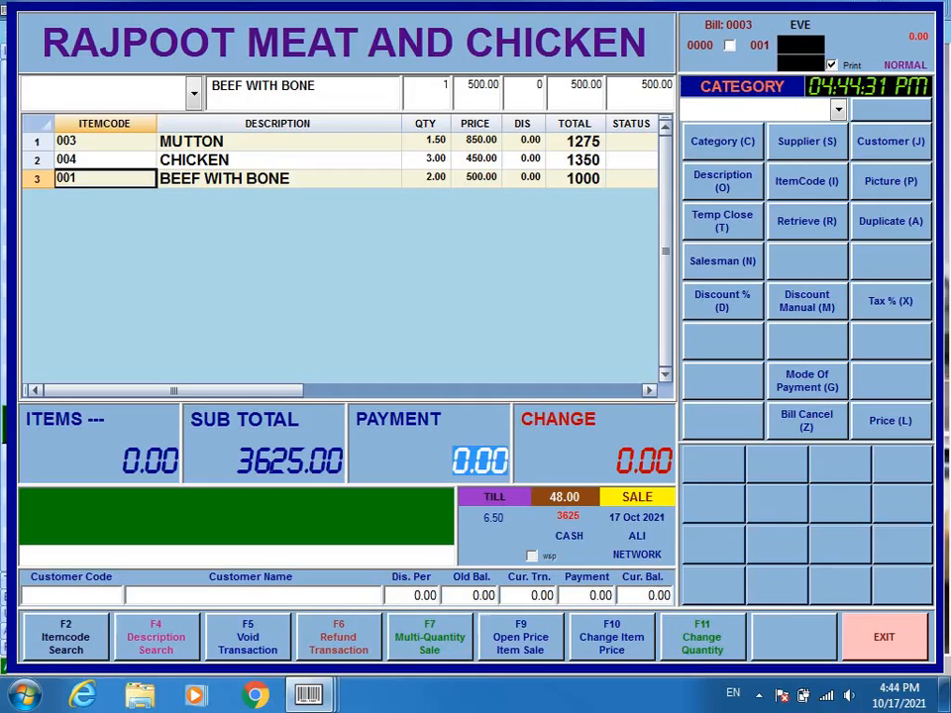
- Record a 4000 cash payment for 375.00 change and save the receipt as bill on the Desktop
type("4000")
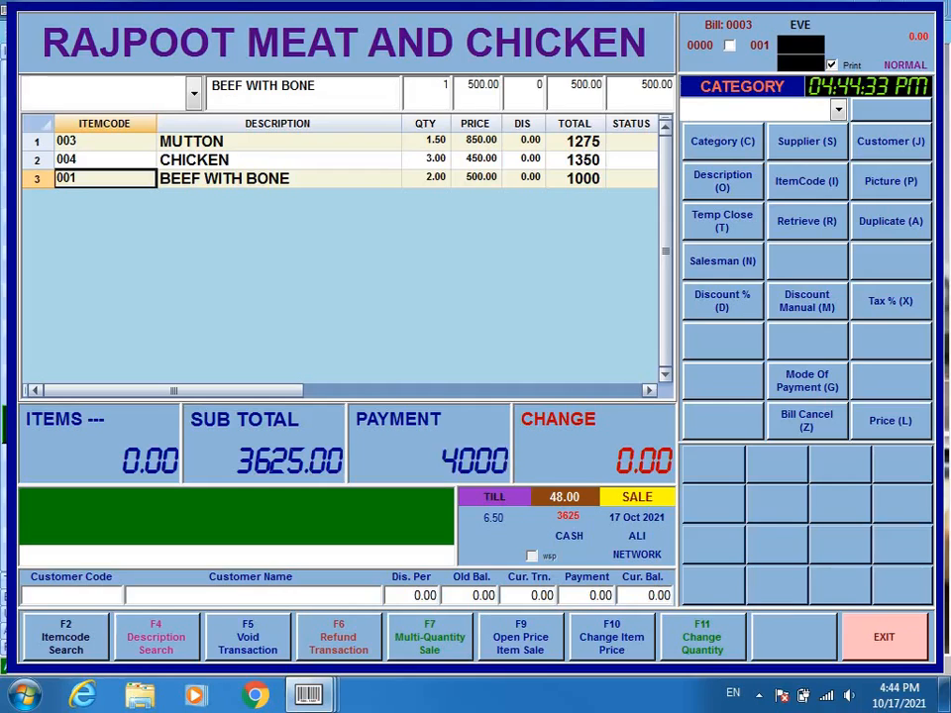
key("Return")
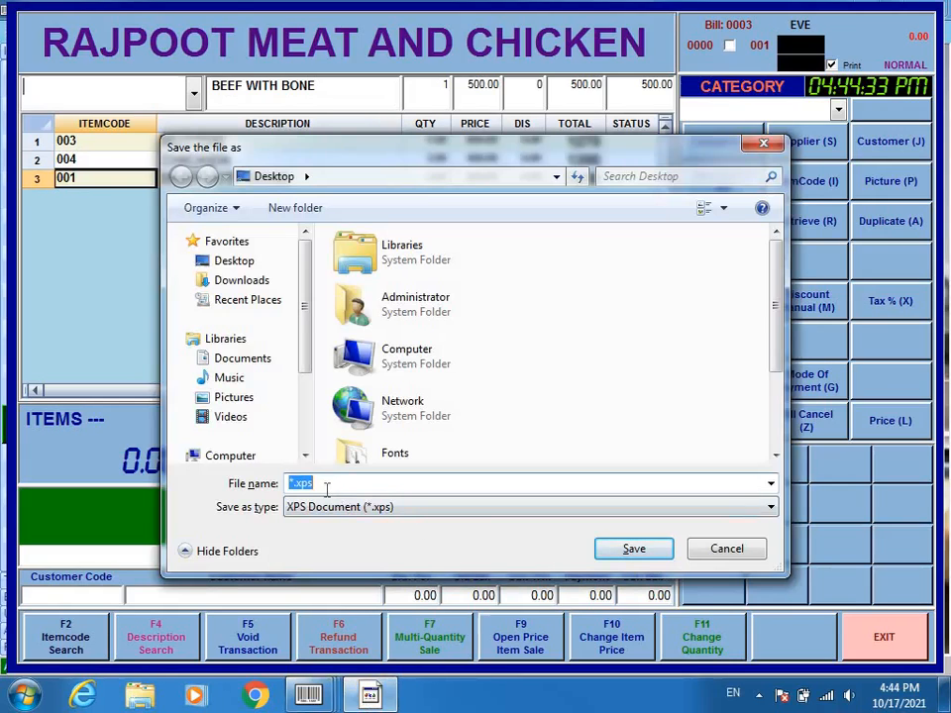
left_click(223, 263)
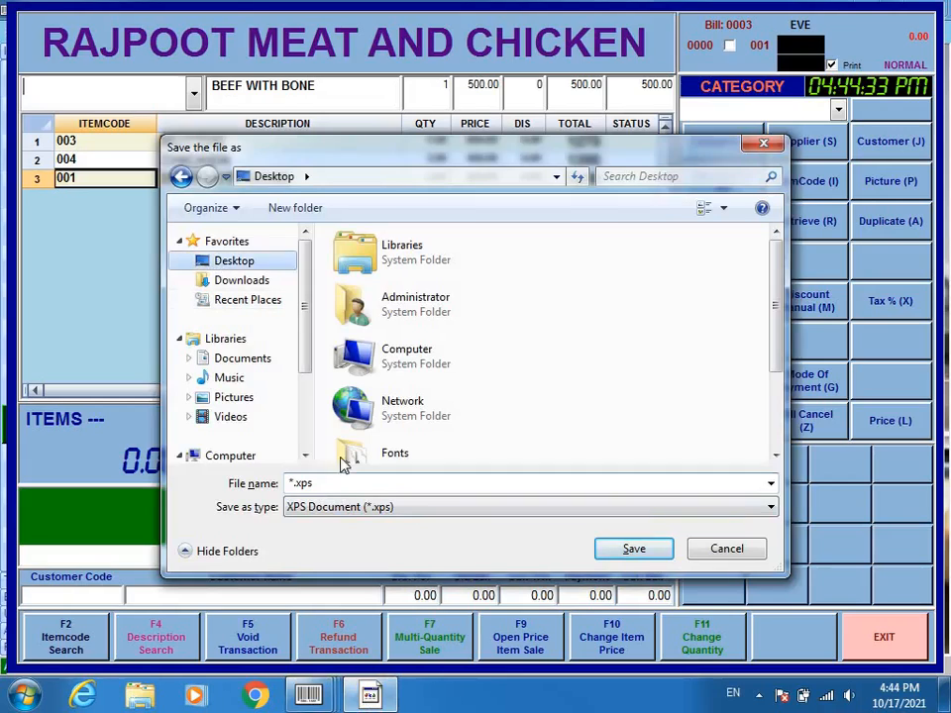
left_click(336, 484)
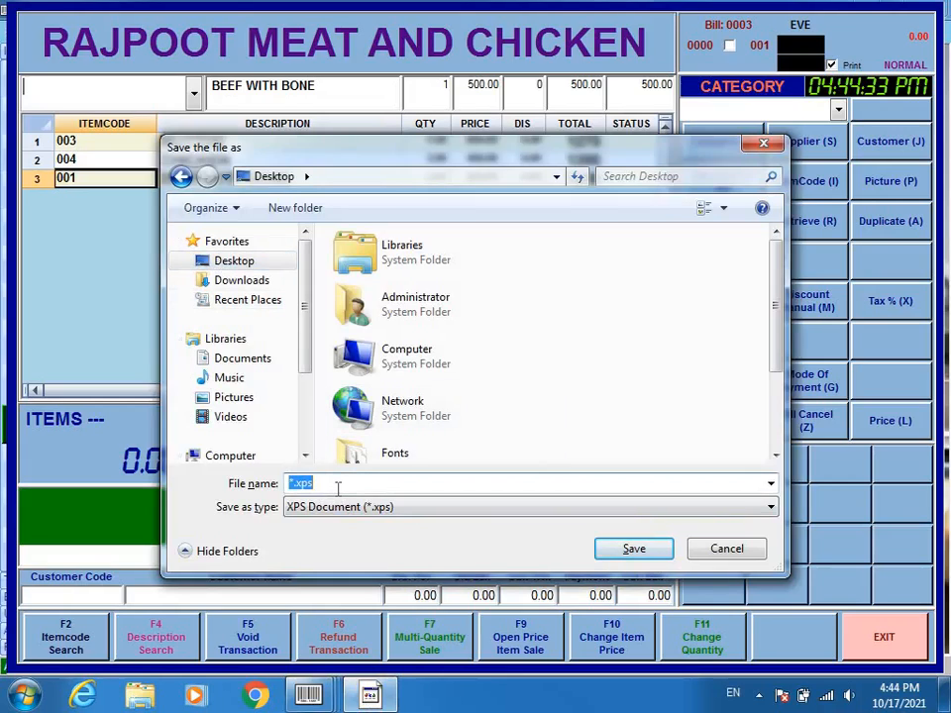
type("bill")
key("Return")
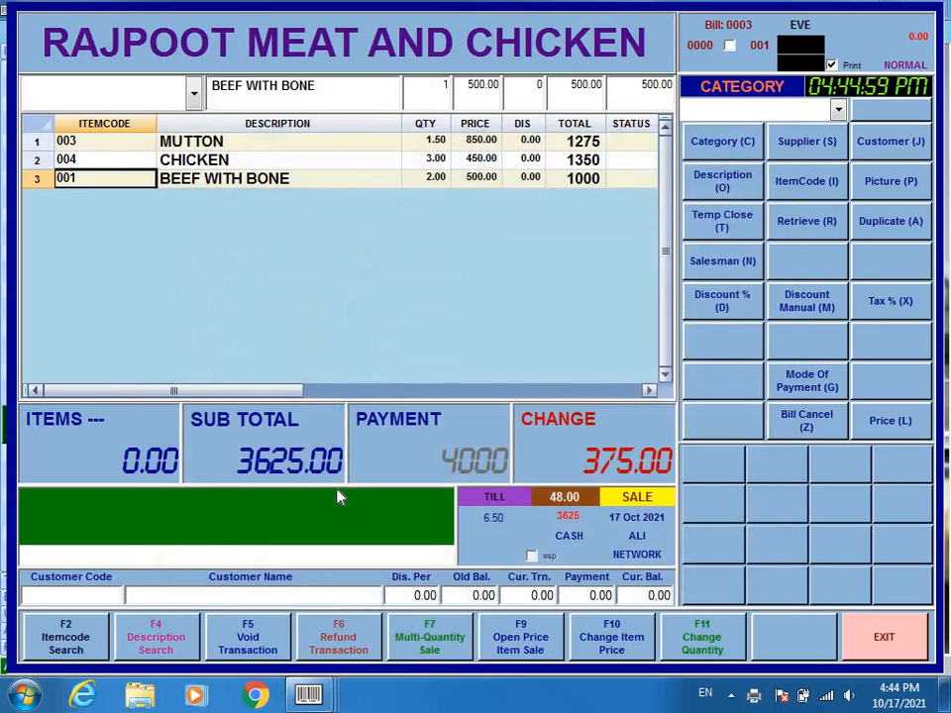
- Open the saved bill.xps receipt from the desktop in a maximized XPS Viewer
left_click(945, 695)
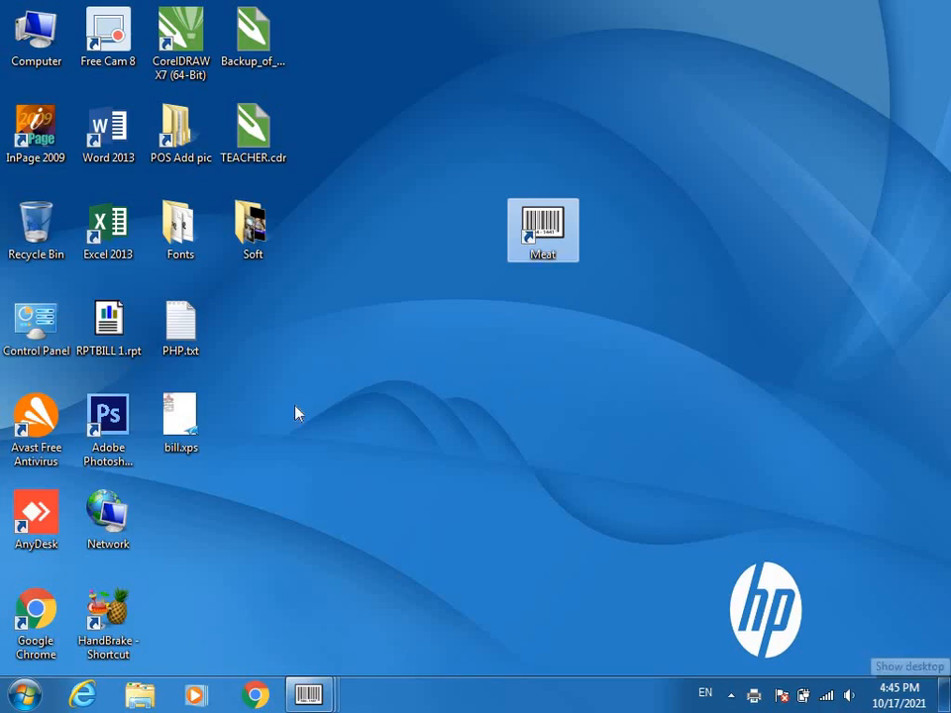
left_click(177, 436)
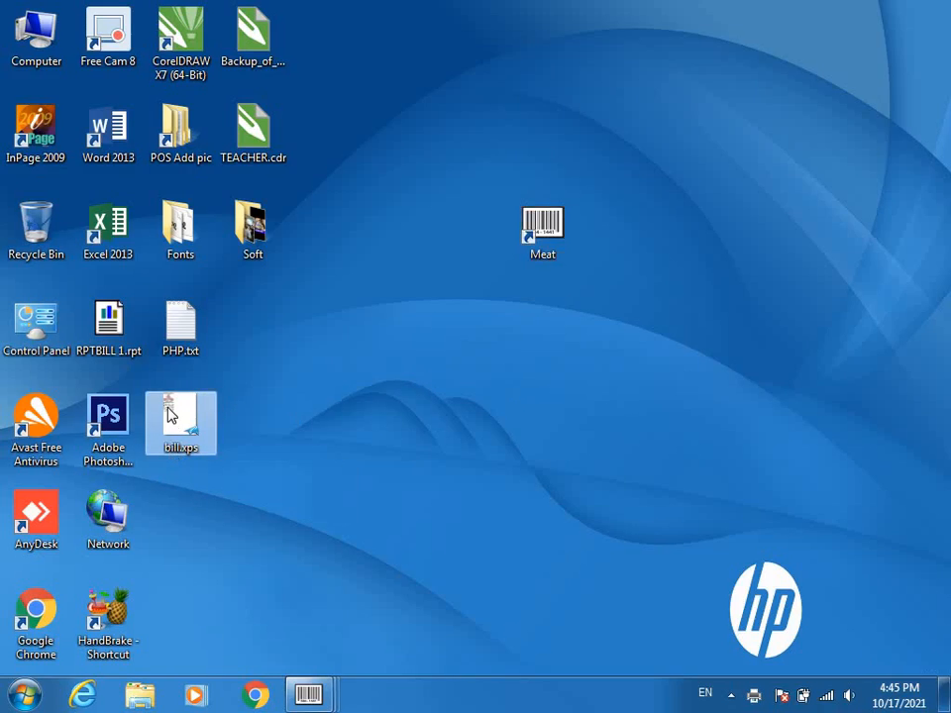
double_click(170, 416)
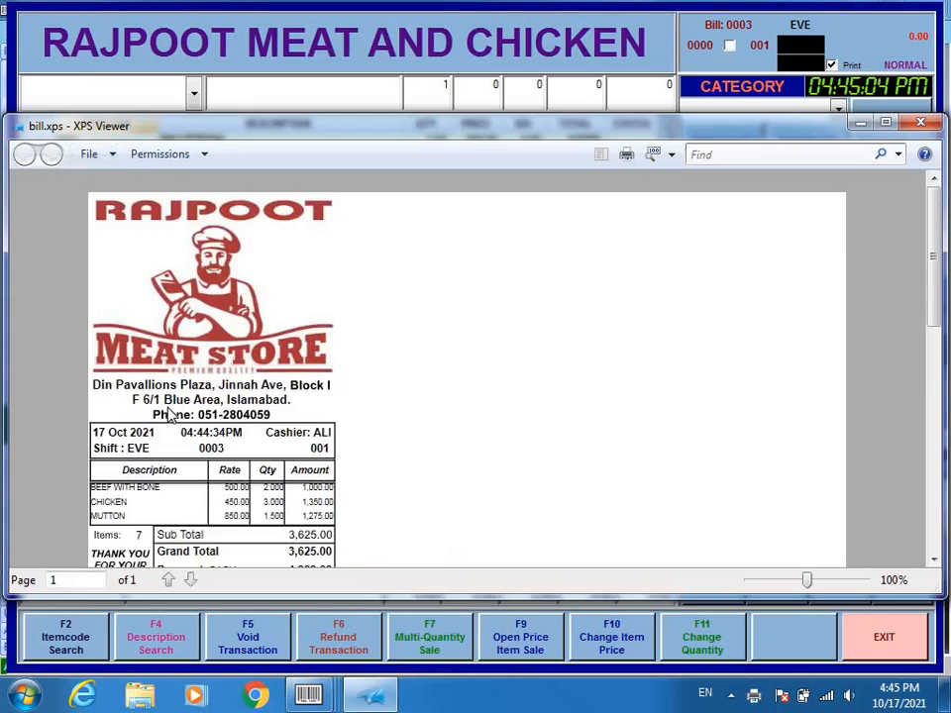
left_click(887, 122)
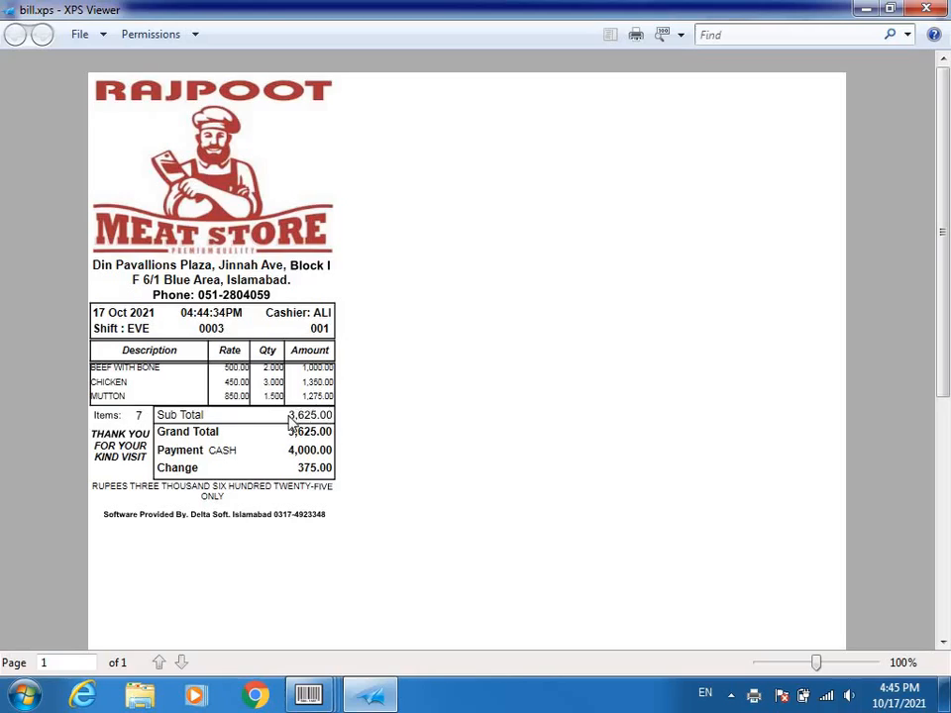
- Highlight the receipt totals: Sub Total 3,625.00, Payment 4,000.00, Change 375.00, amount in words and Grand Total
left_click_drag(290, 418, 335, 423)
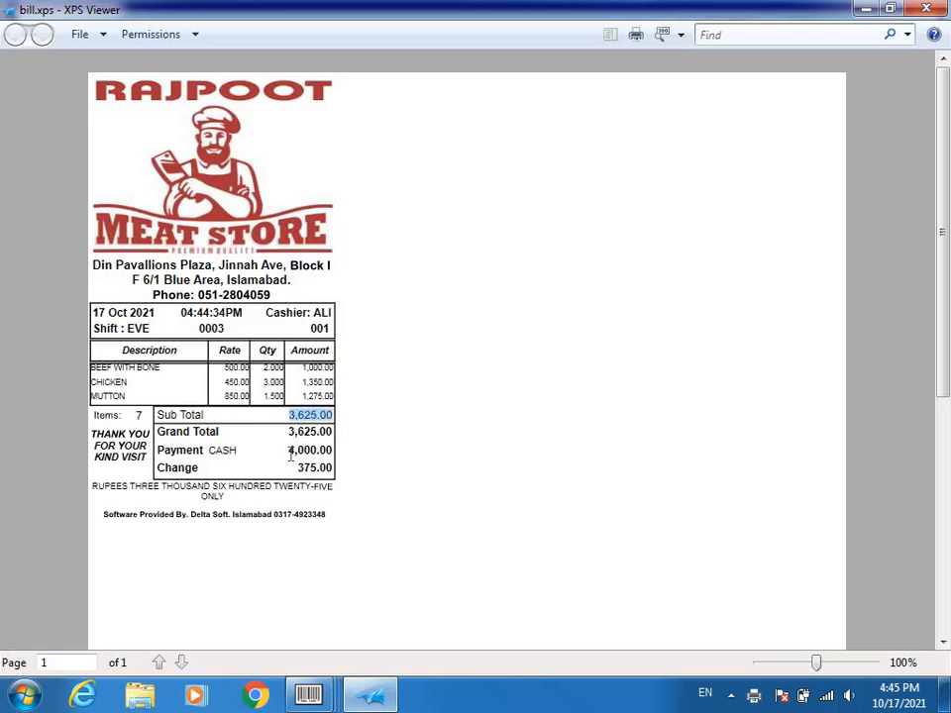
left_click_drag(292, 454, 334, 453)
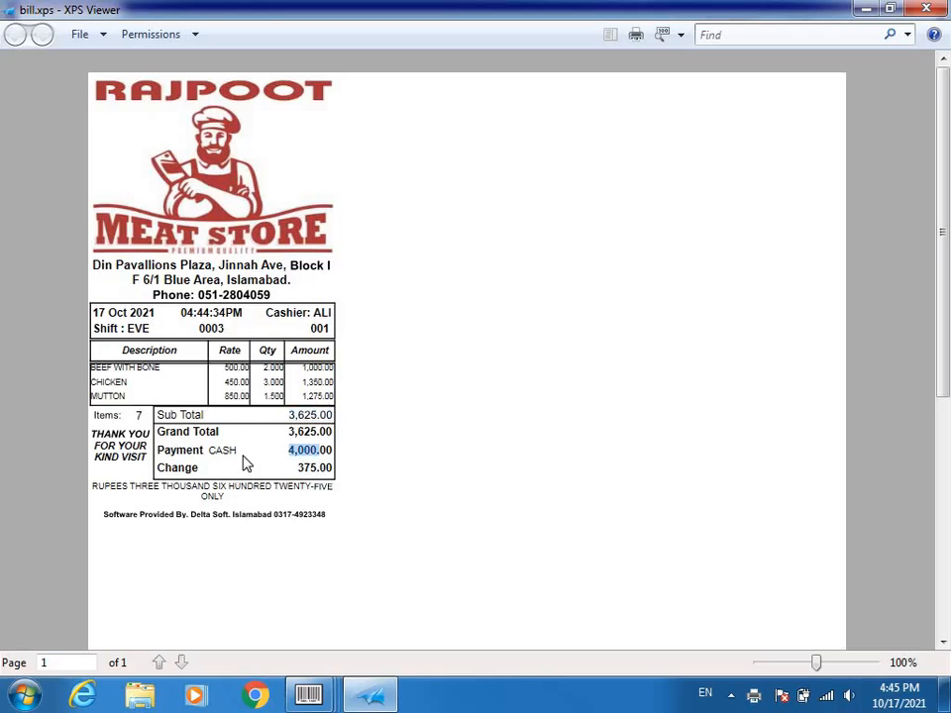
left_click_drag(242, 454, 205, 464)
left_click_drag(297, 470, 336, 467)
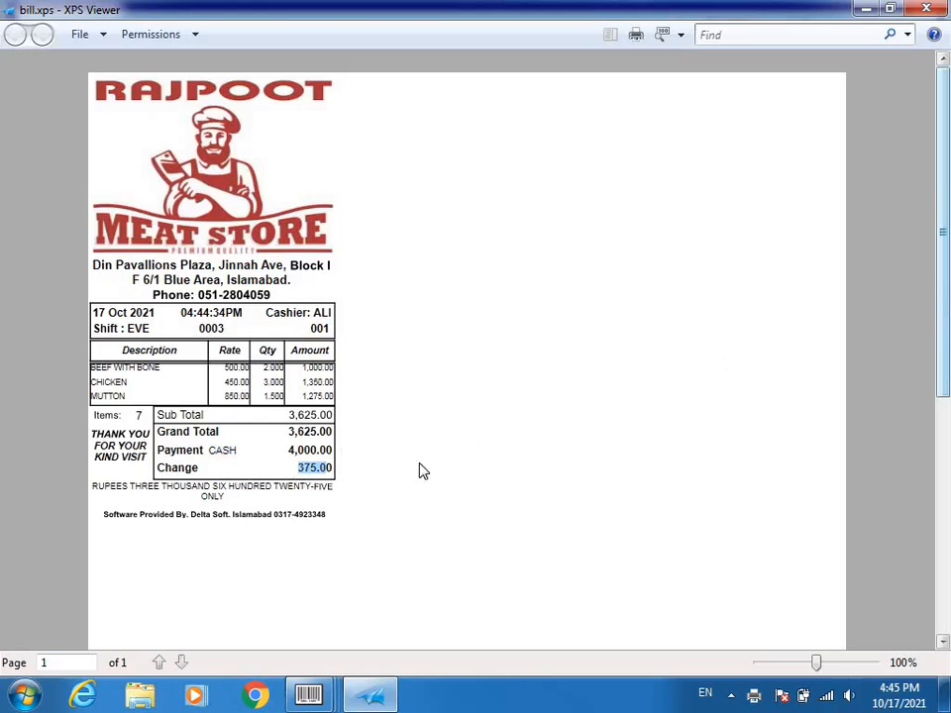
left_click_drag(814, 661, 822, 664)
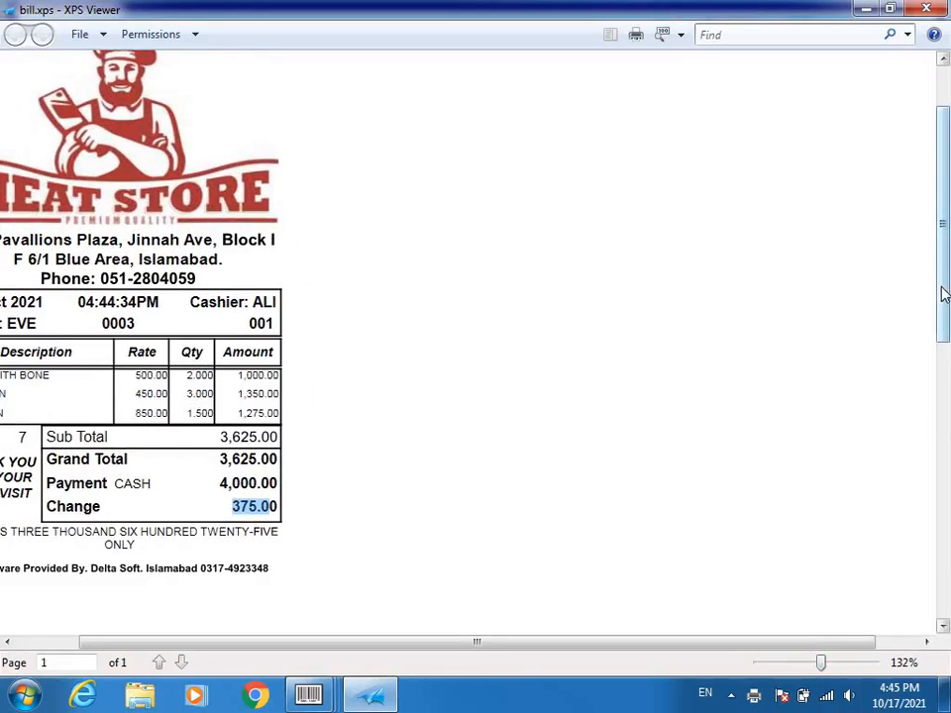
left_click_drag(945, 293, 947, 274)
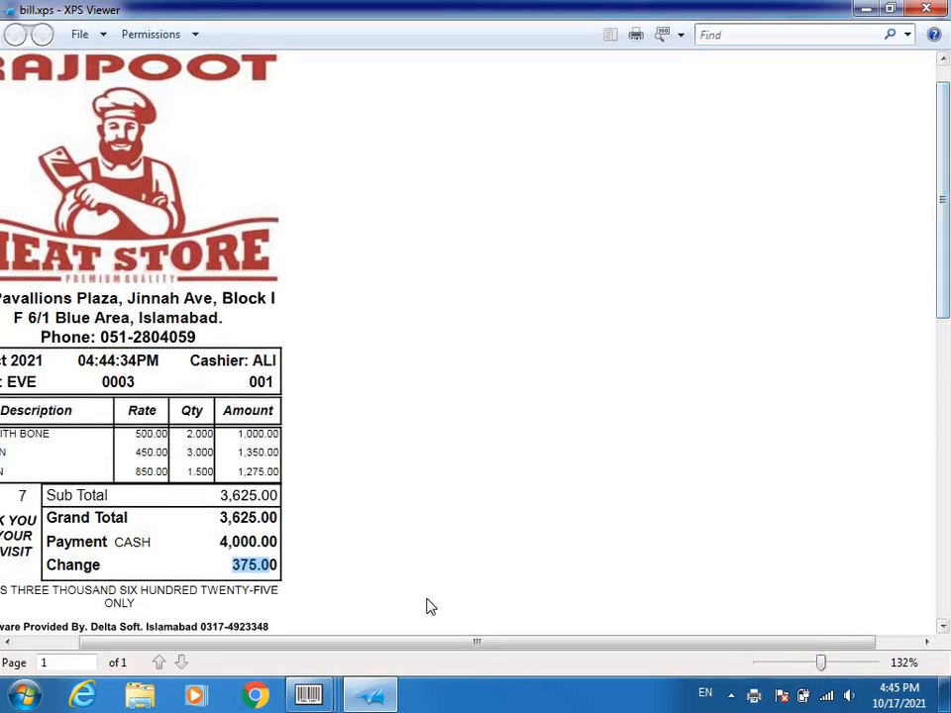
left_click_drag(431, 642, 225, 653)
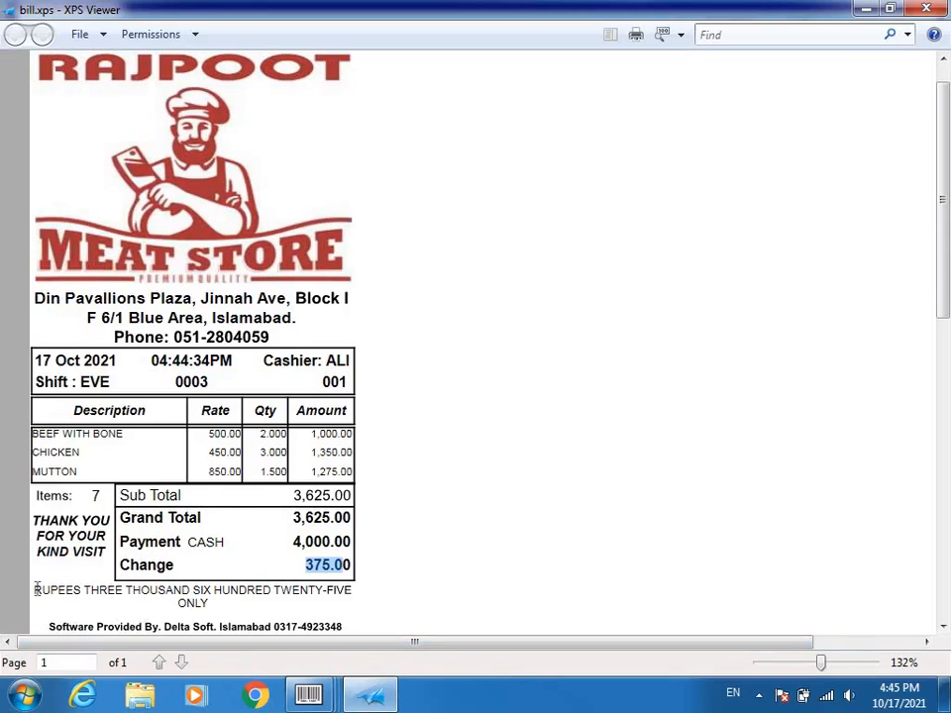
left_click_drag(35, 590, 207, 605)
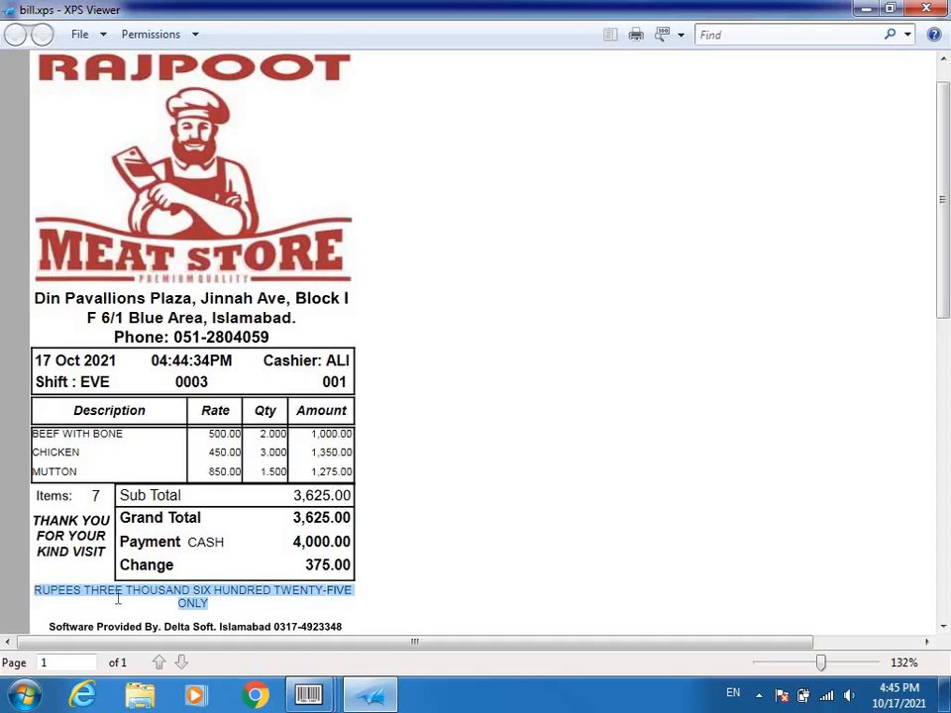
left_click(198, 602)
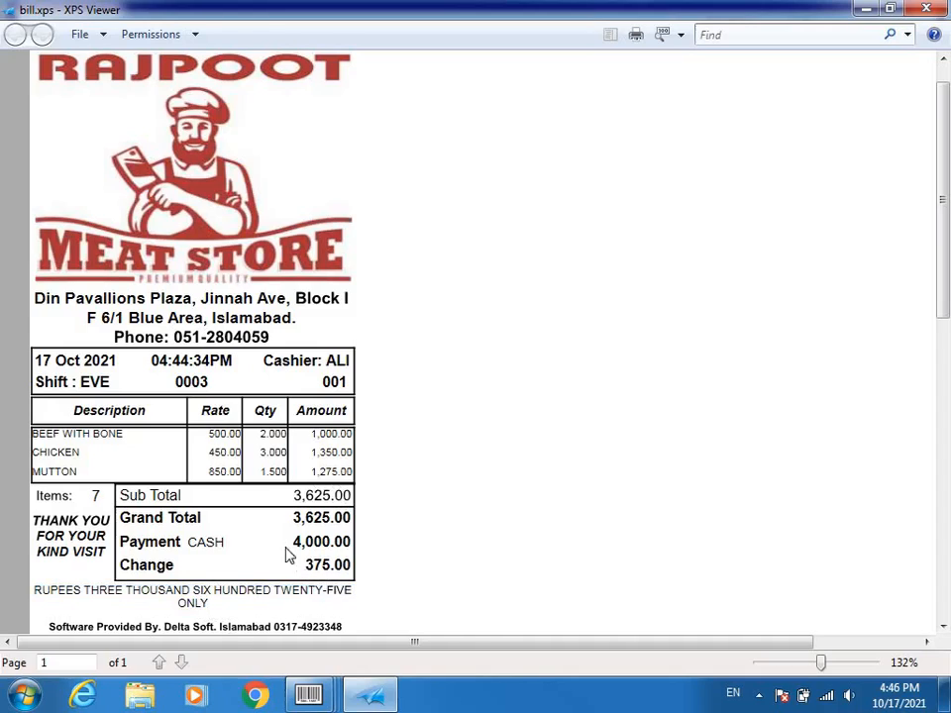
left_click_drag(295, 516, 323, 525)
- Close the receipt viewer and sale screen, then set the Daily Sale Report to store 0000, station 001
left_click(944, 7)
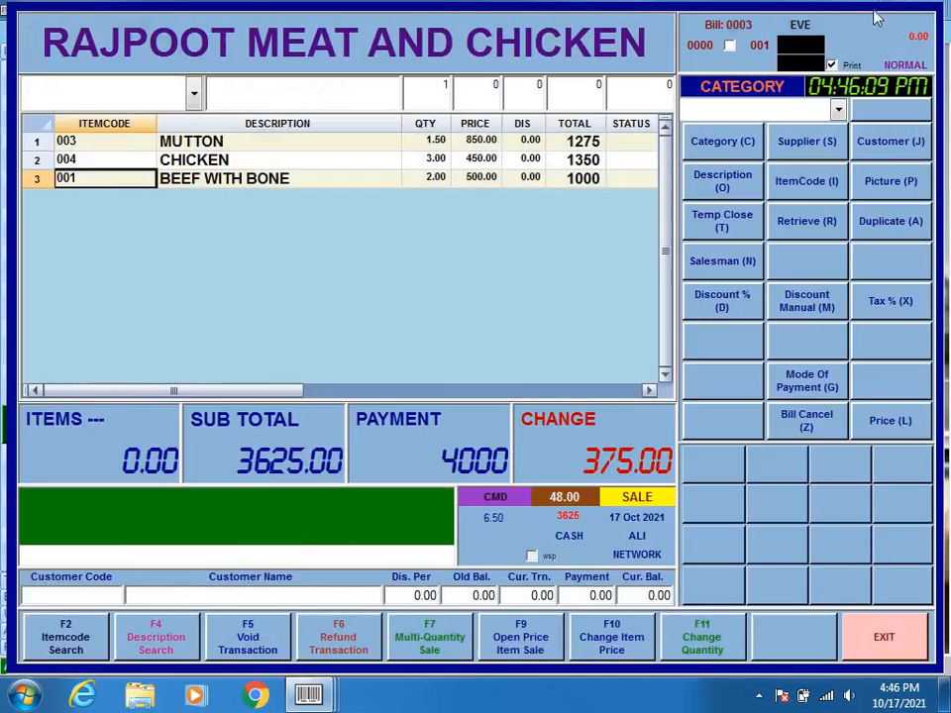
left_click(897, 651)
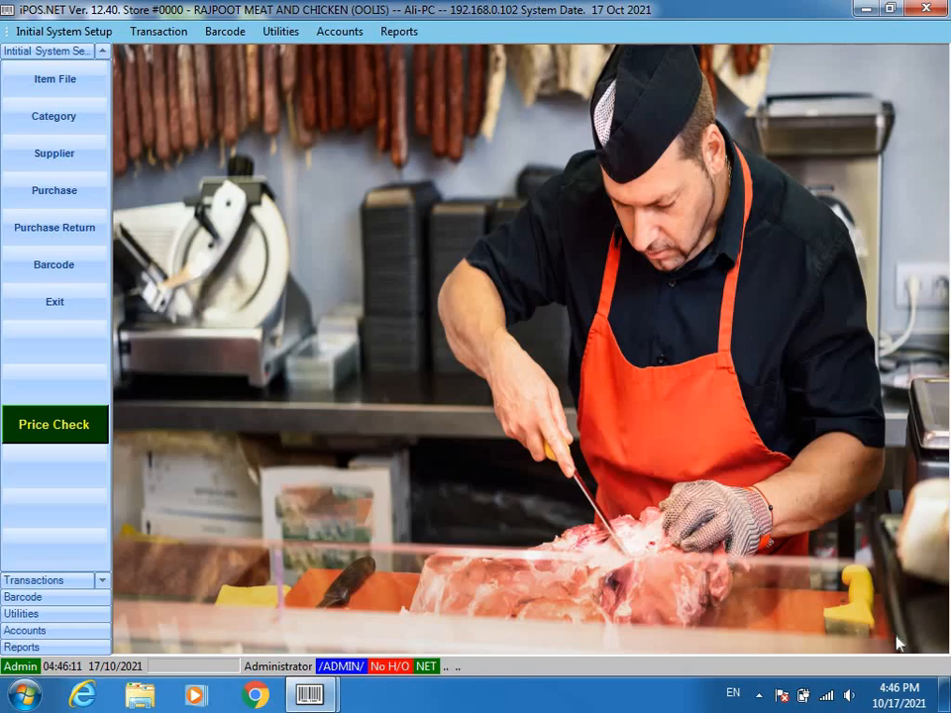
mouse_move(425, 57)
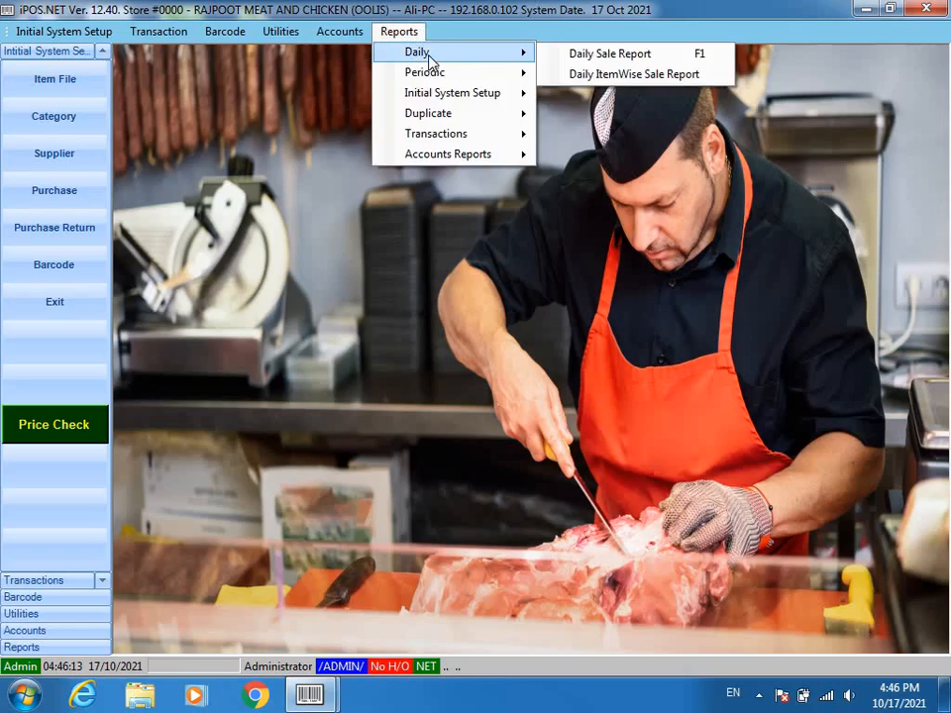
left_click(633, 53)
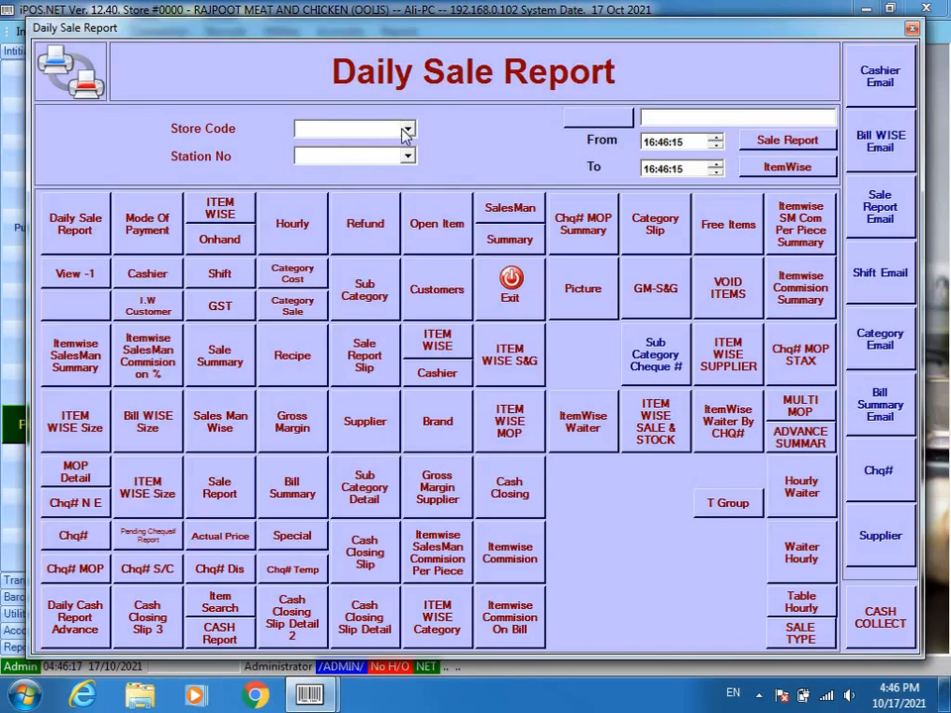
left_click(406, 130)
left_click(409, 156)
left_click(408, 156)
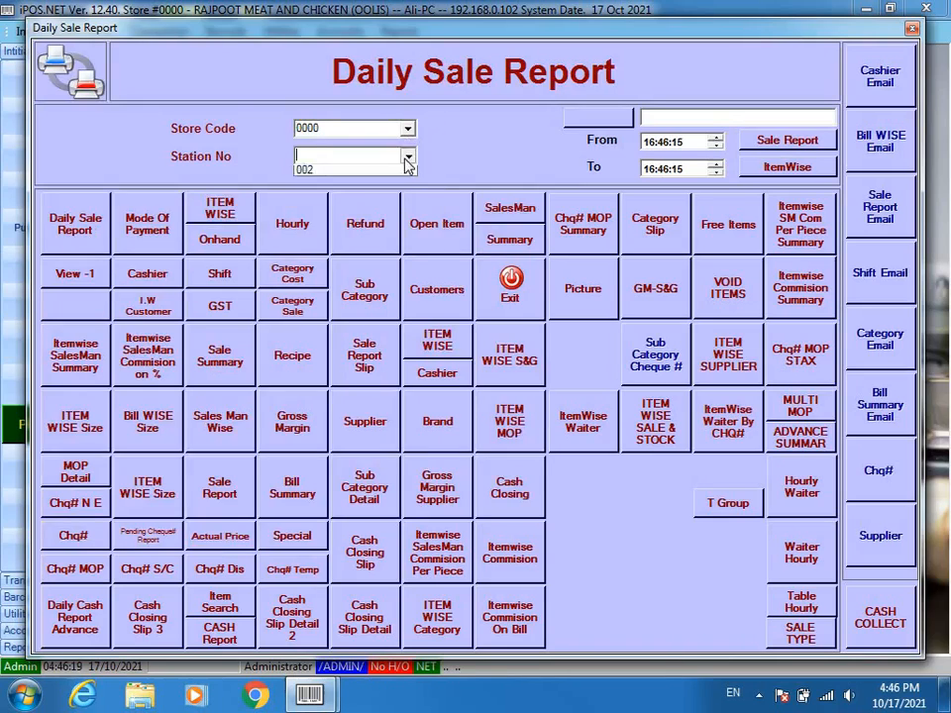
left_click(309, 171)
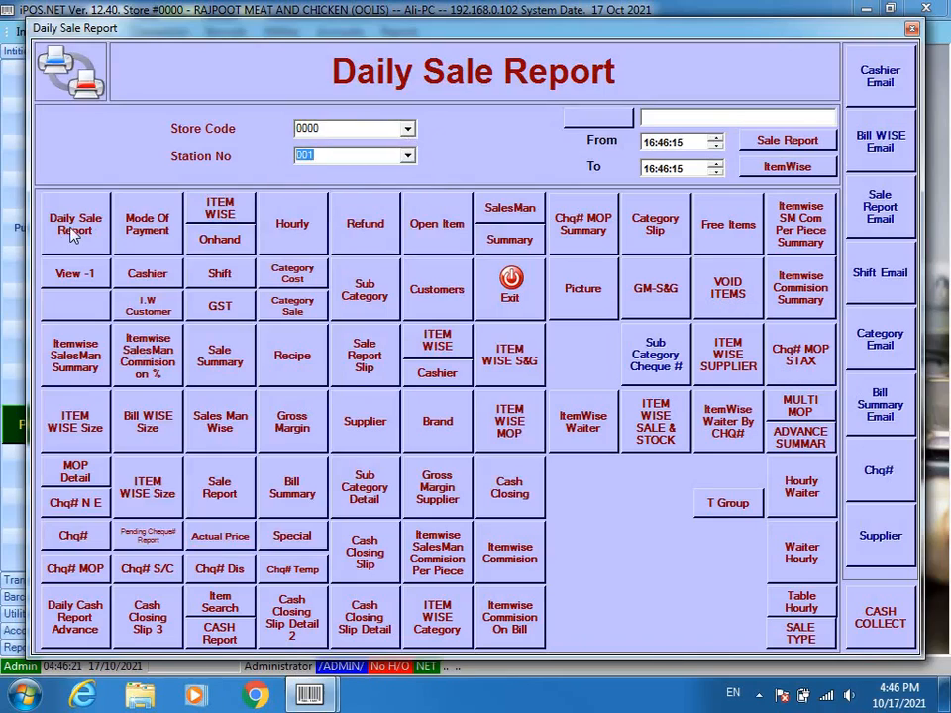
- Preview the daily sale report, check its 7,125.00 grand total, and close it
left_click(71, 226)
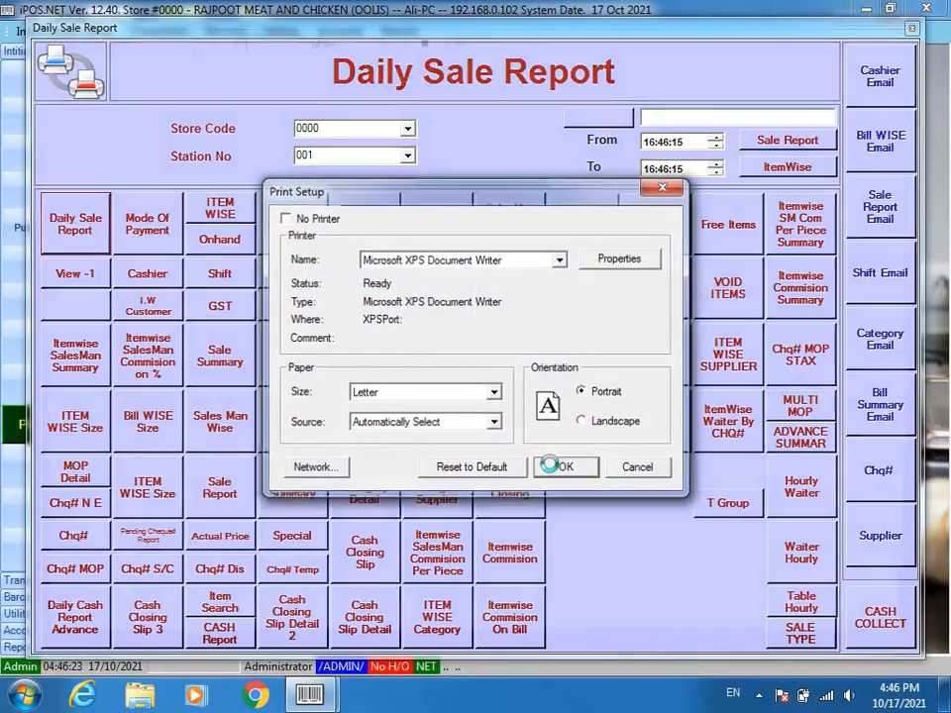
left_click(562, 468)
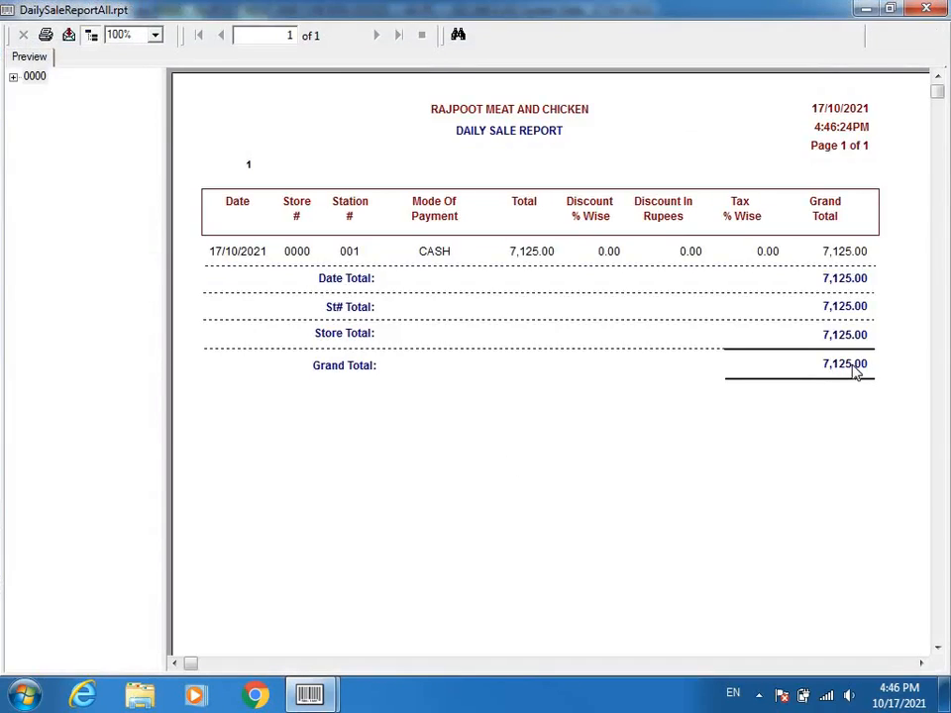
left_click(854, 368)
left_click(926, 8)
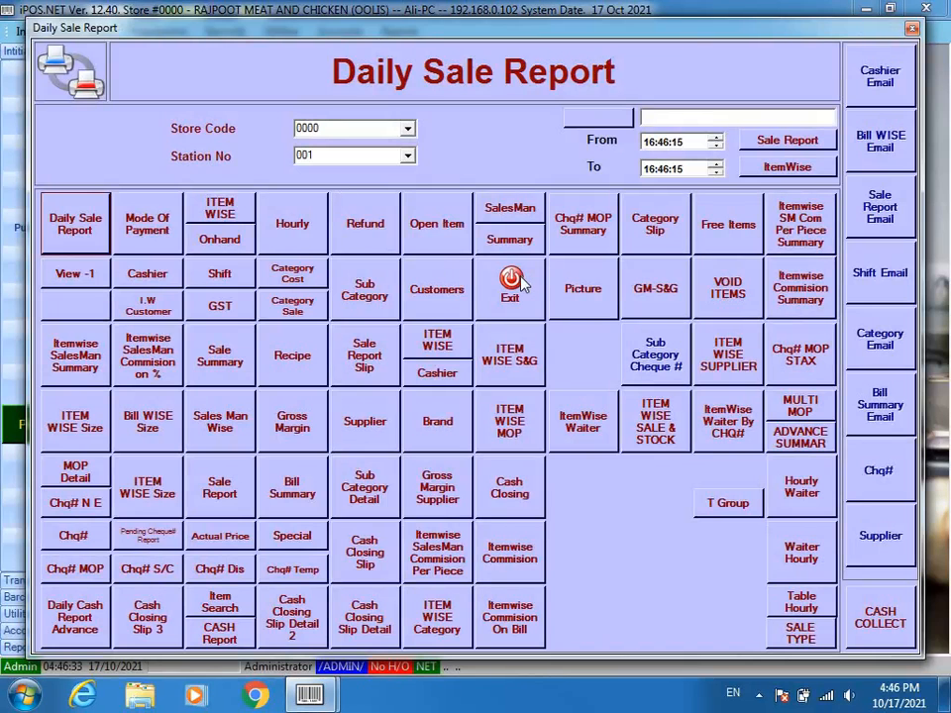
left_click(510, 280)
- Run End Of Day processing for station 001 and close the End of Day window
left_click(282, 32)
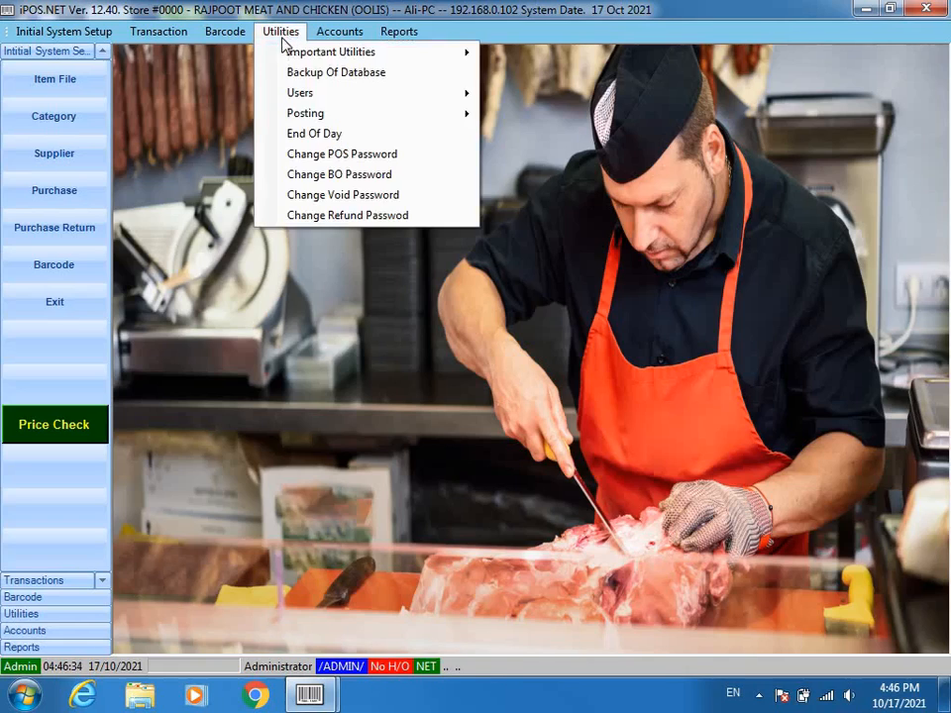
left_click(317, 131)
left_click(535, 306)
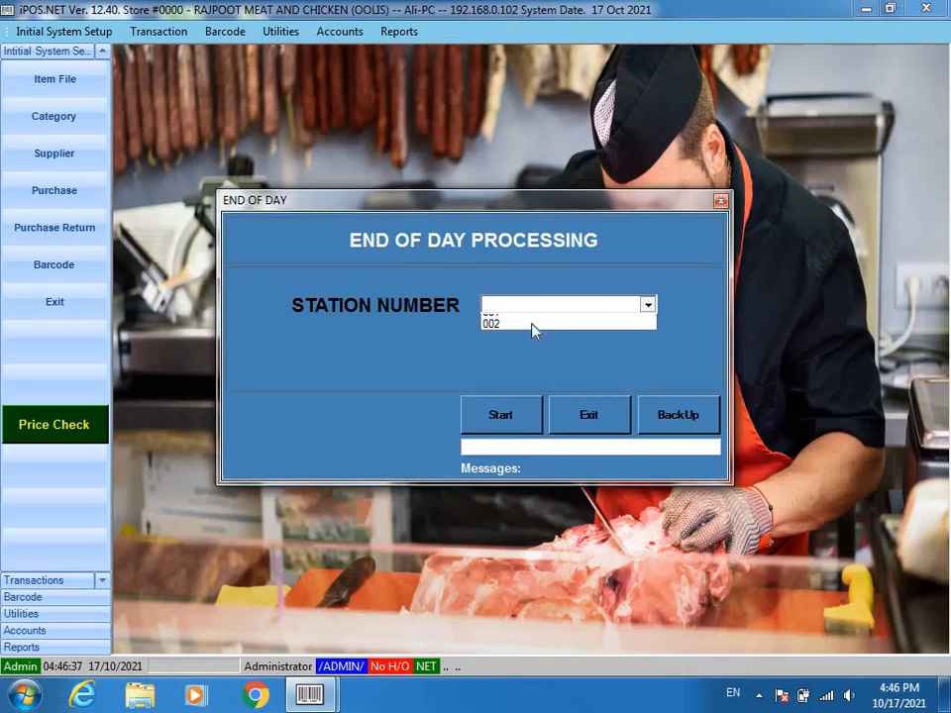
left_click(533, 321)
left_click(514, 413)
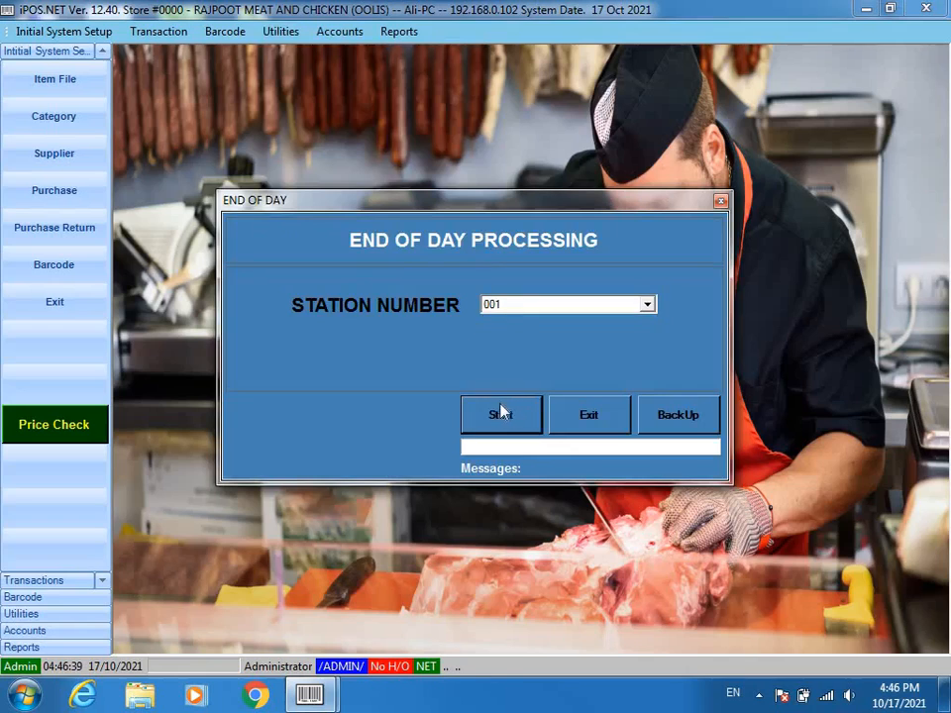
left_click(658, 416)
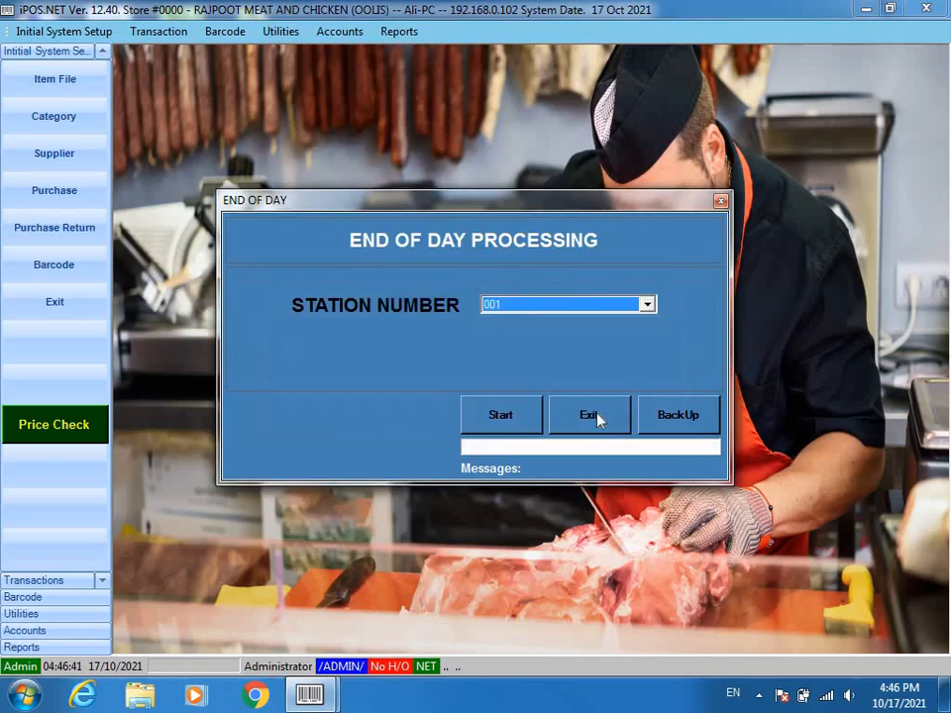
left_click(592, 417)
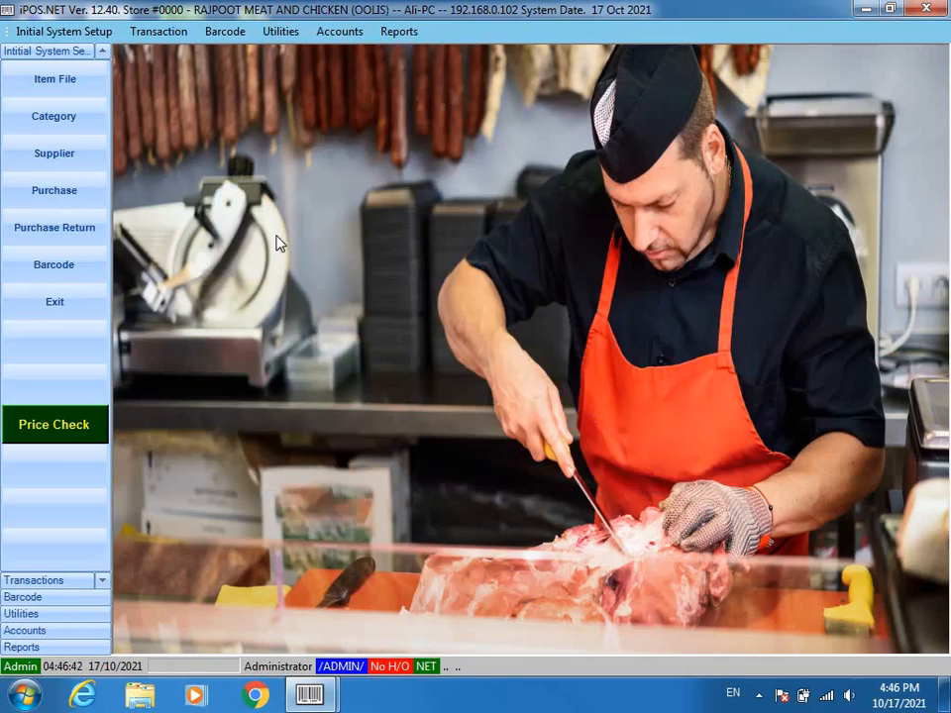
left_click(396, 32)
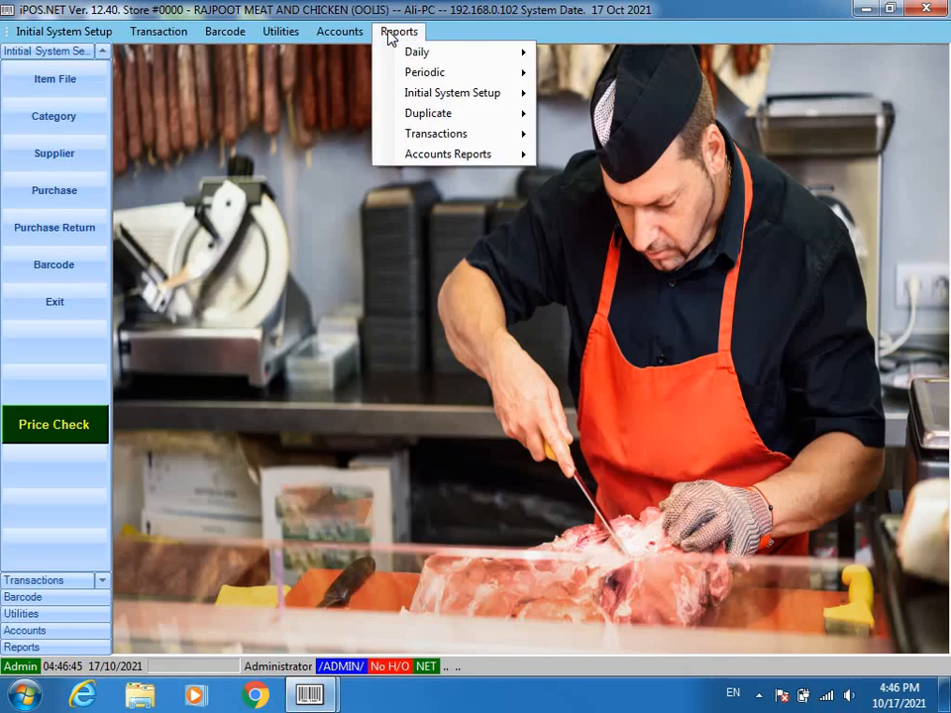
- Preview the itemwise gross margin on cost report for 17/10/2021
mouse_move(486, 73)
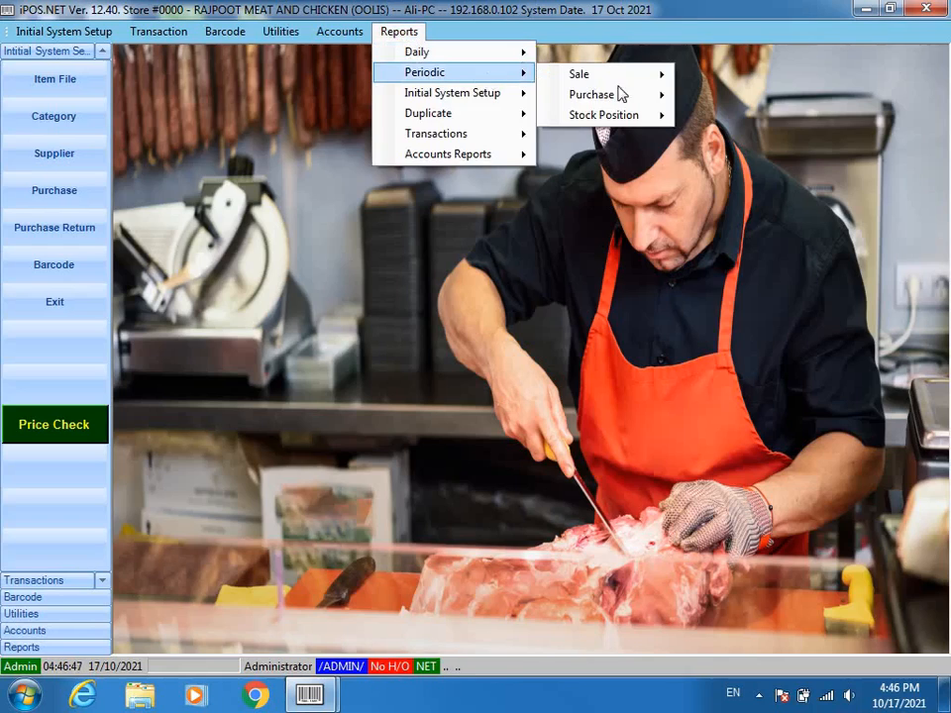
mouse_move(654, 117)
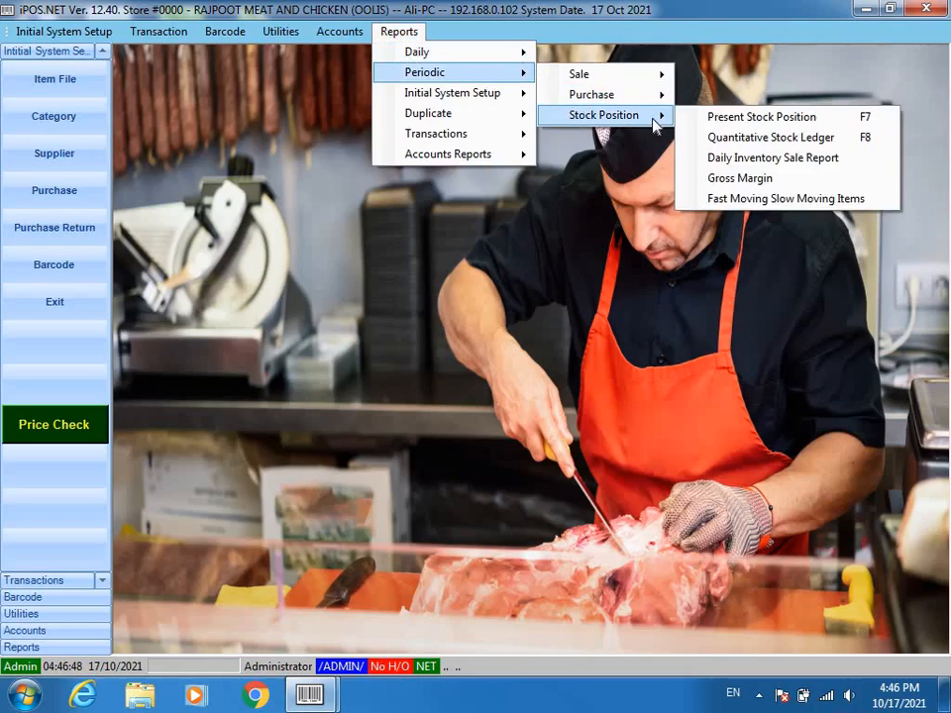
left_click(787, 183)
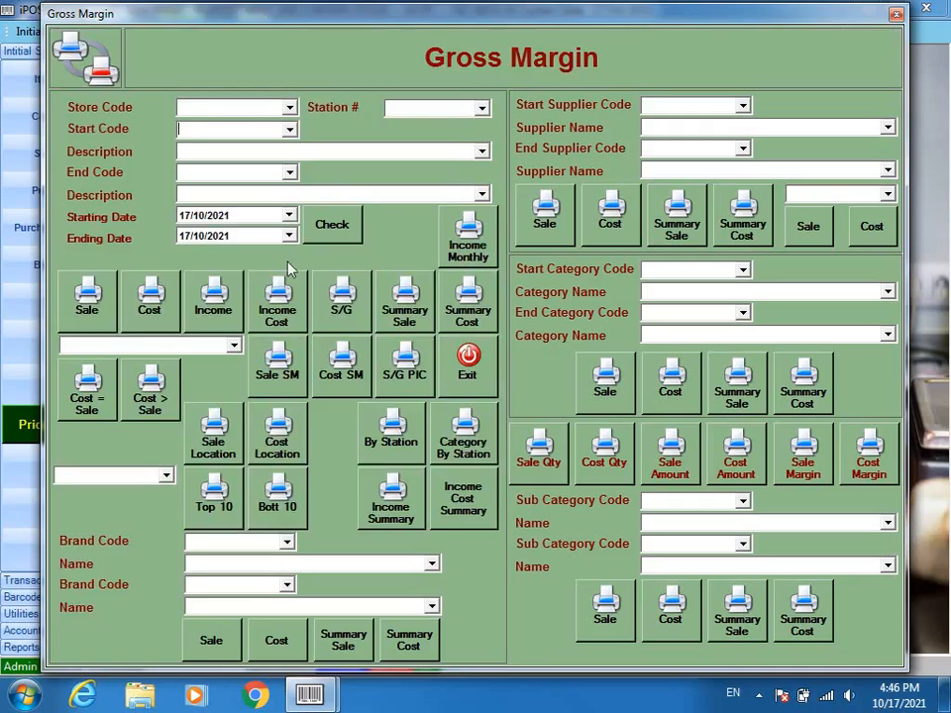
left_click(189, 215)
key("Down")
key("Up")
left_click(148, 297)
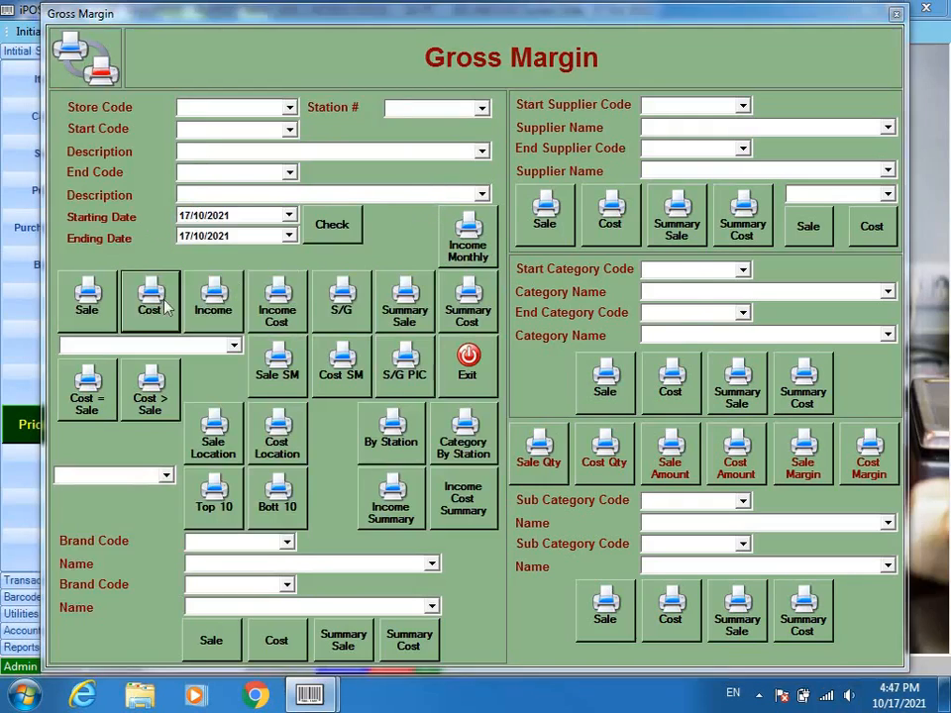
left_click(567, 468)
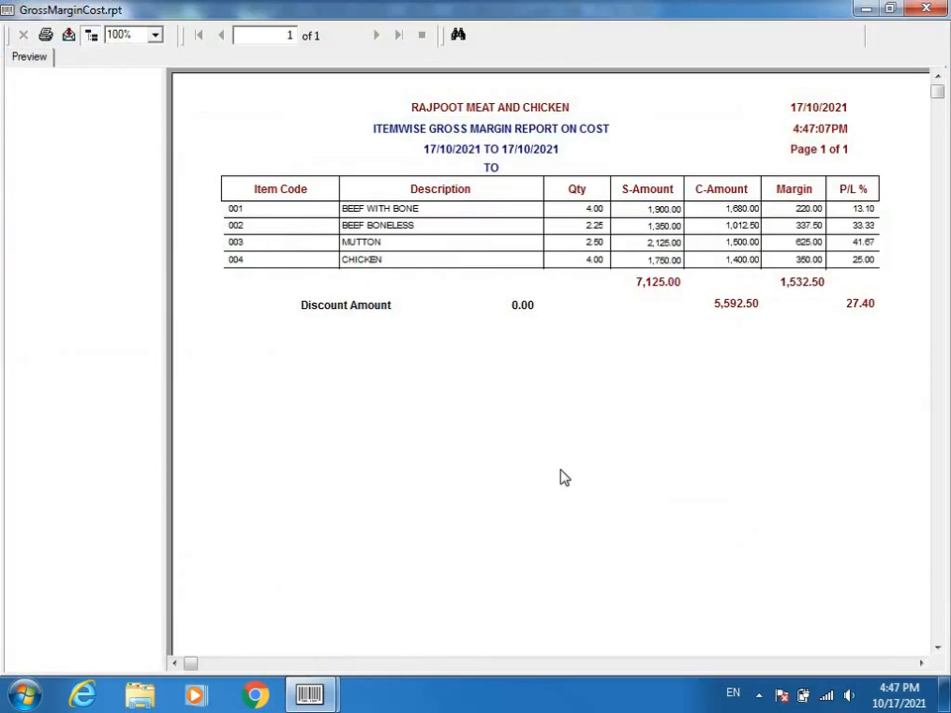
- Check totals: sales 7,125.00, cost 5,592.50, margin 1,532.50 at 27.40%, then close the preview
left_click(653, 288)
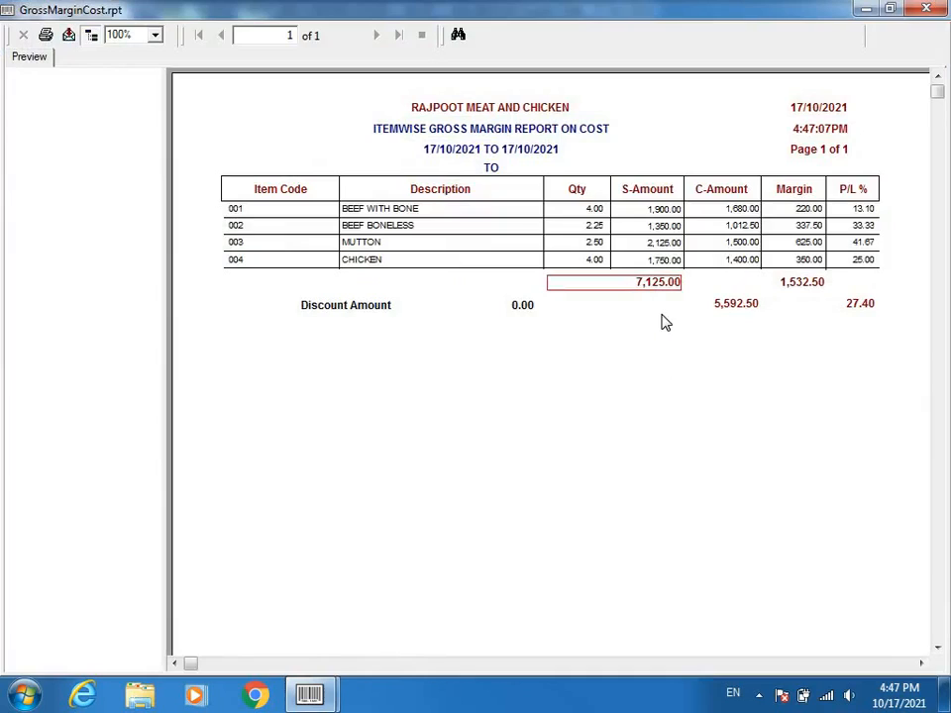
left_click(741, 306)
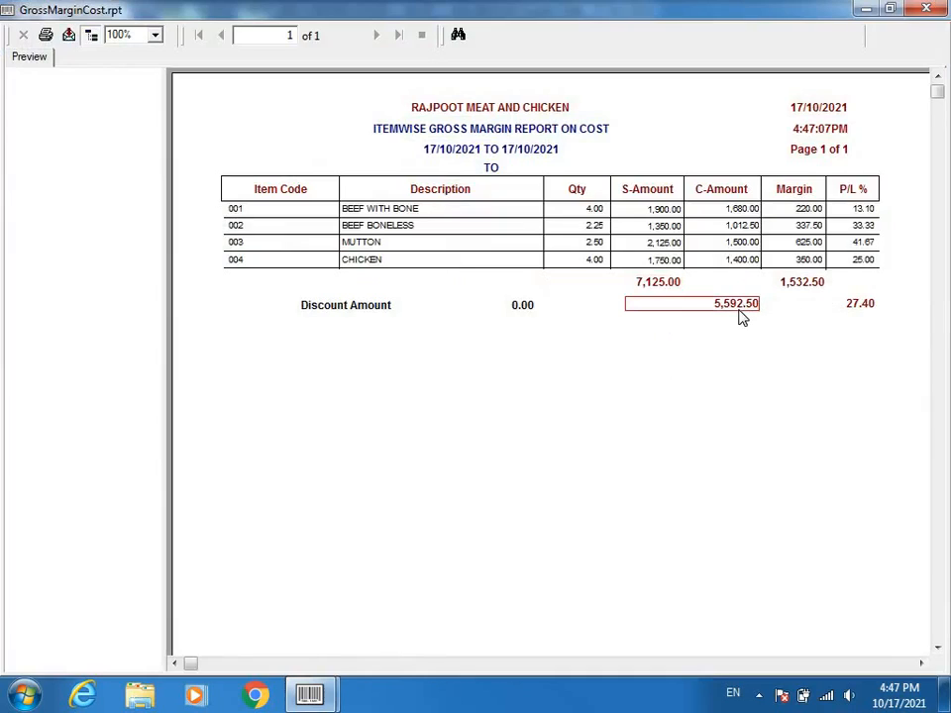
left_click(807, 283)
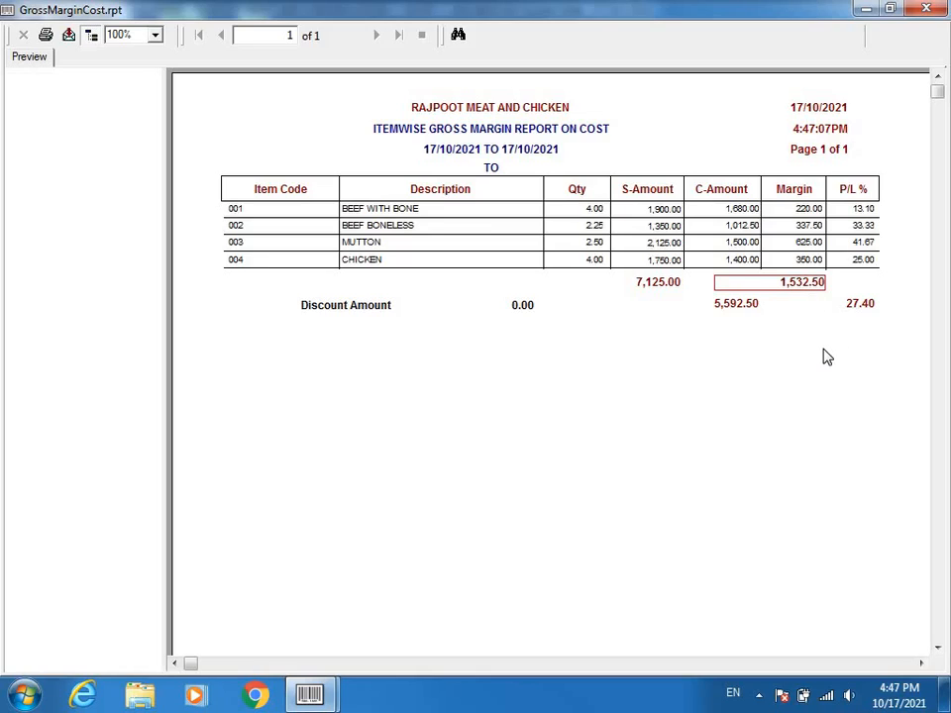
left_click(864, 307)
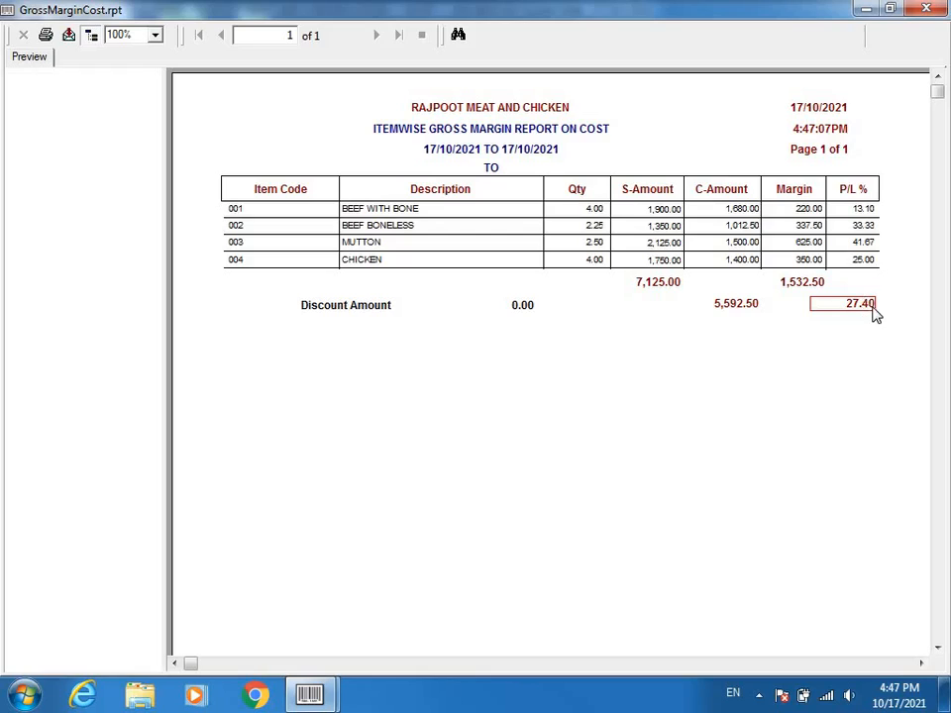
left_click(806, 285)
left_click(645, 283)
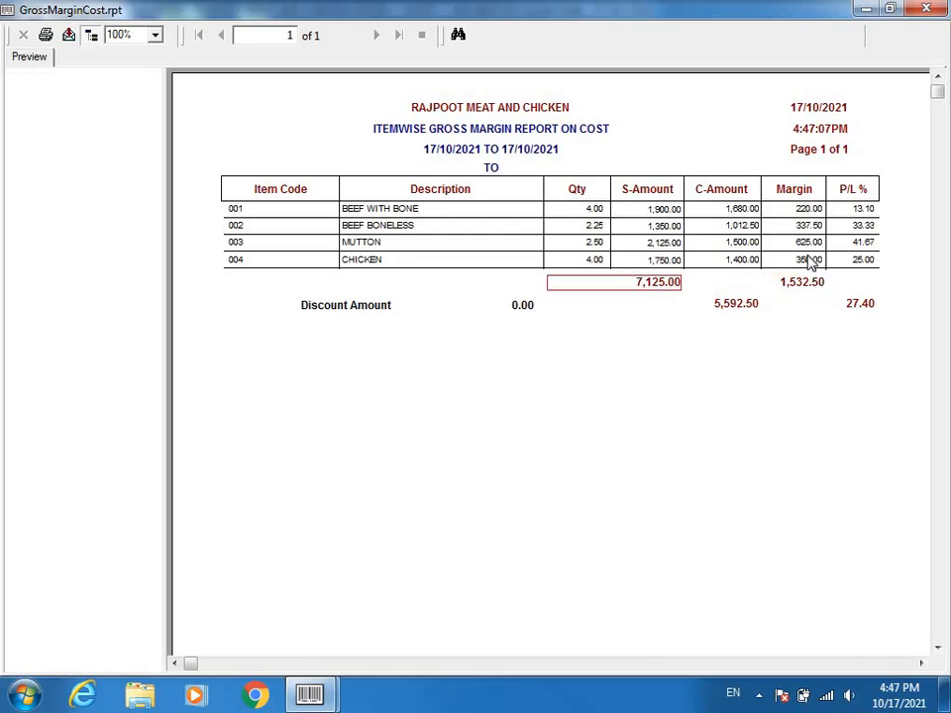
left_click(926, 9)
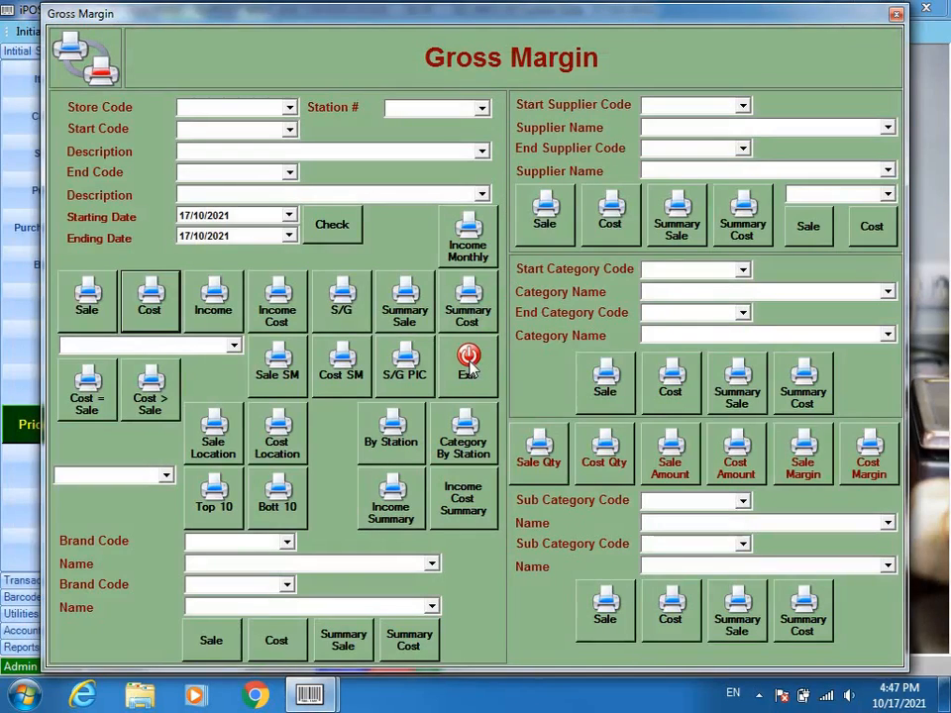
- Exit the Gross Margin form, then open and close the Alpha-Numeric Barcode window
left_click(472, 368)
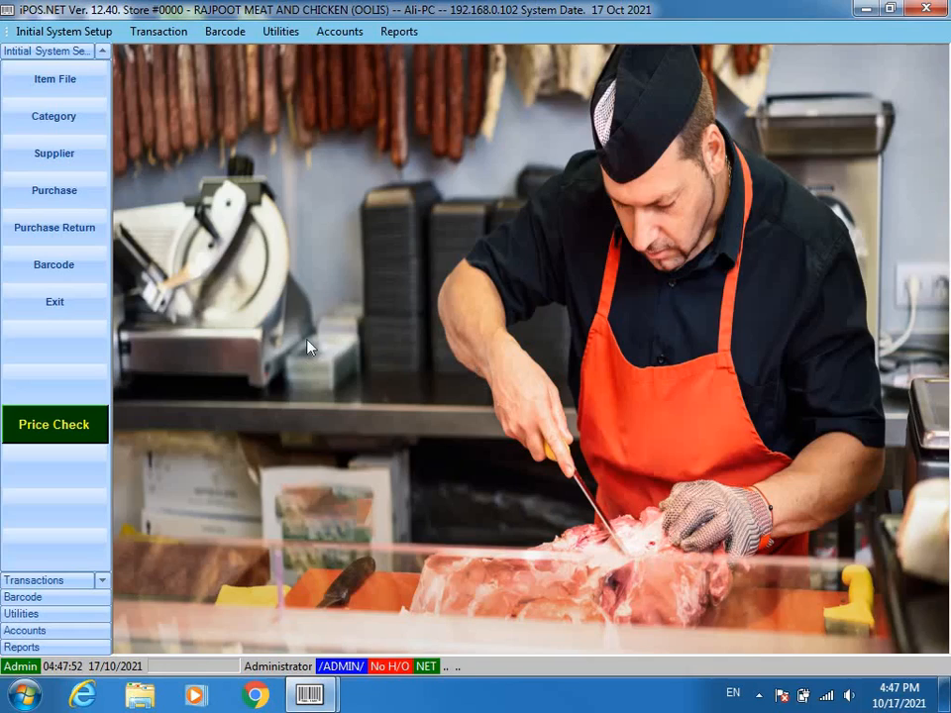
left_click(71, 268)
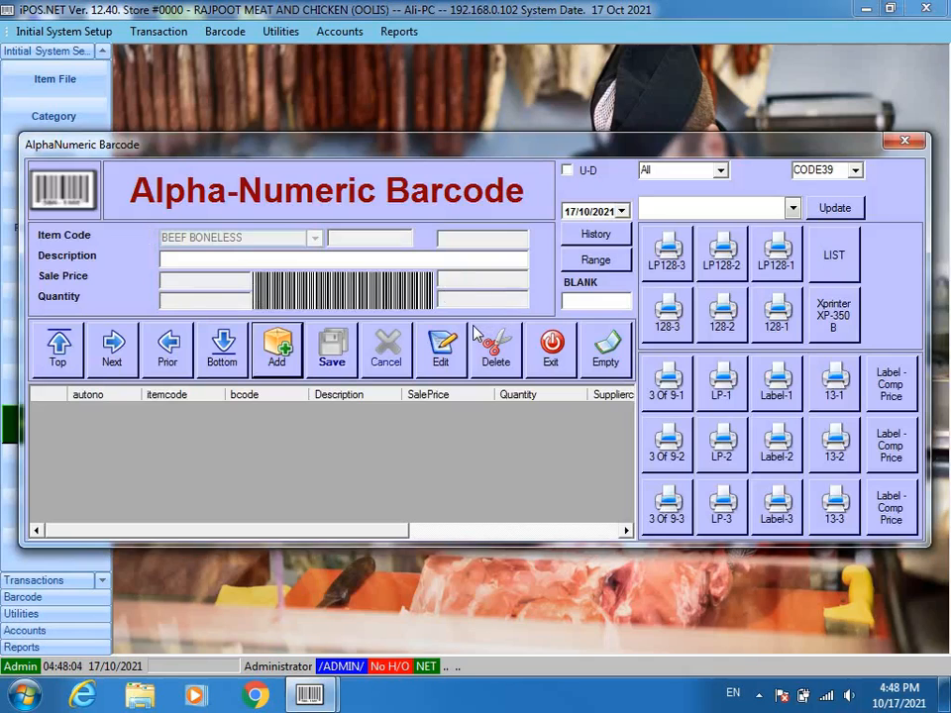
left_click(551, 347)
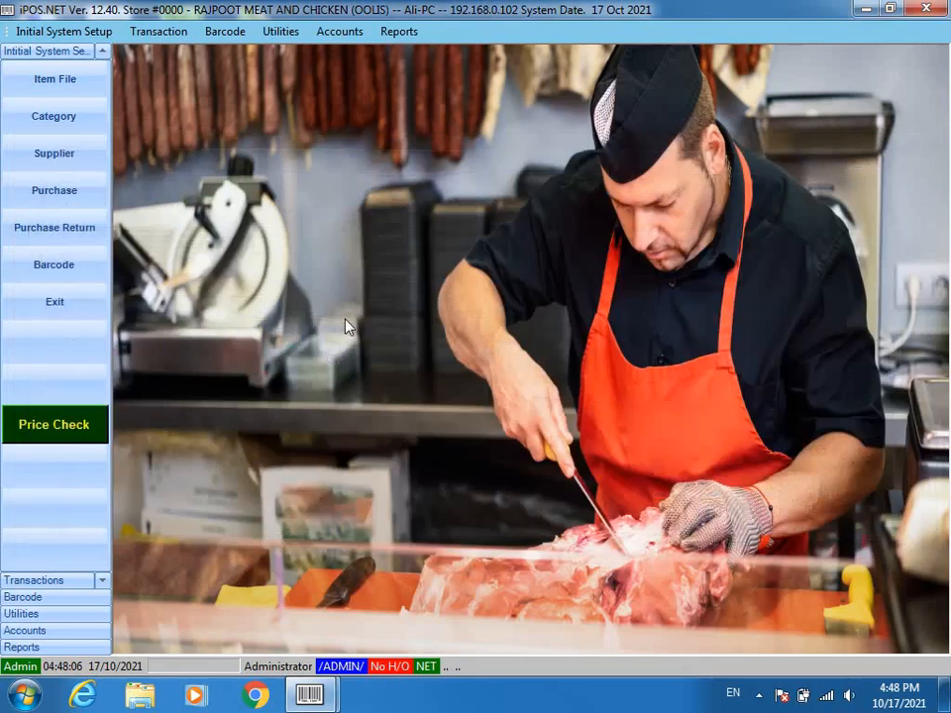